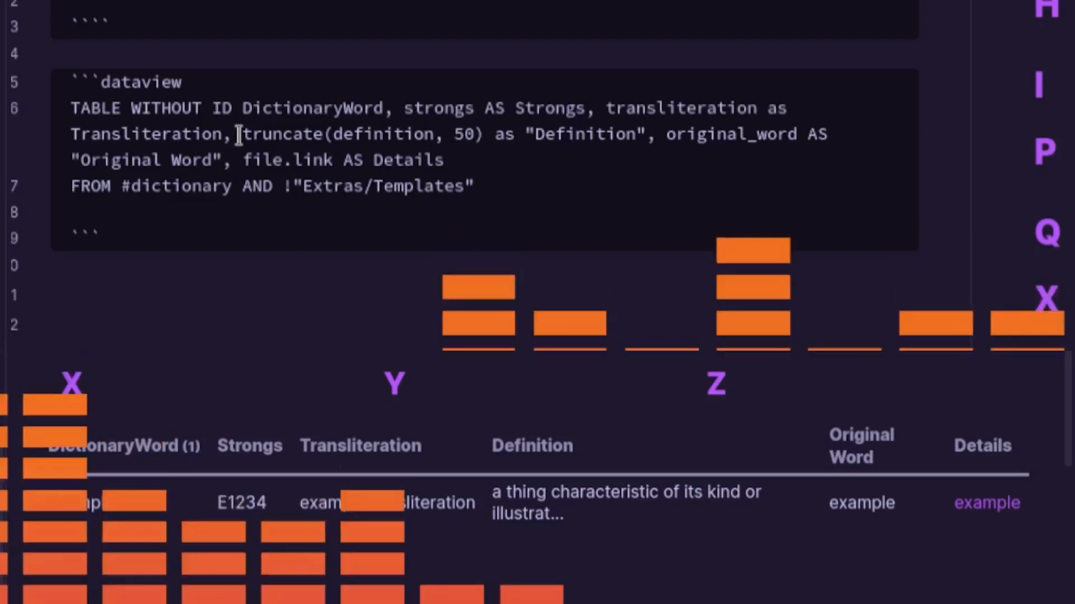
# - Replace truncate(definition, 50) with plain definition in the Dataview table query
pyautogui.moveTo(241, 134); pyautogui.dragTo(647, 134)
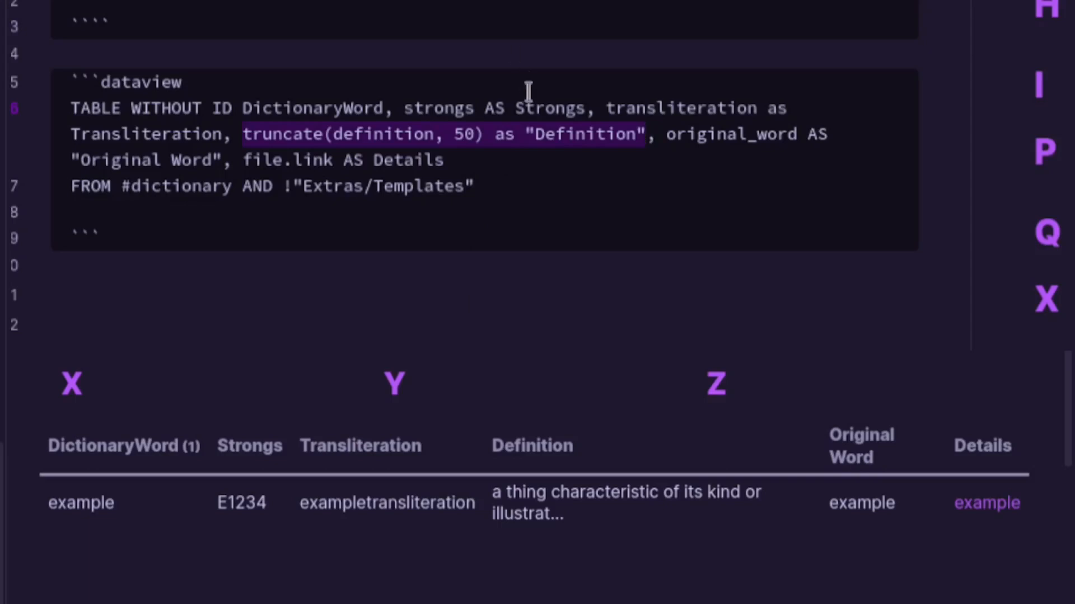
pyautogui.moveTo(485, 136); pyautogui.dragTo(244, 132)
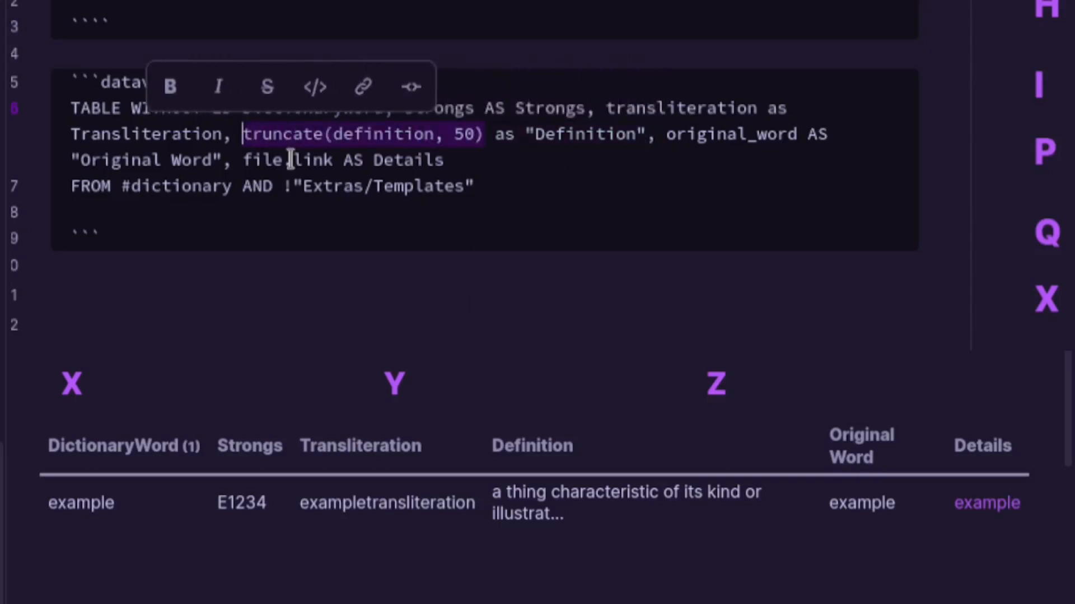
pyautogui.write('definition')
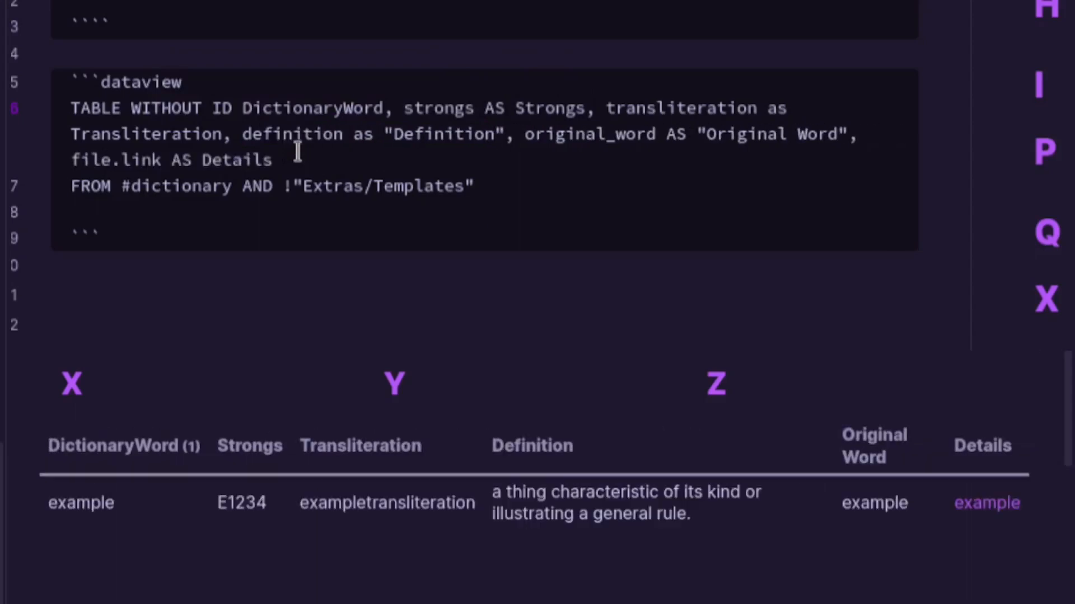
pyautogui.click(452, 294)
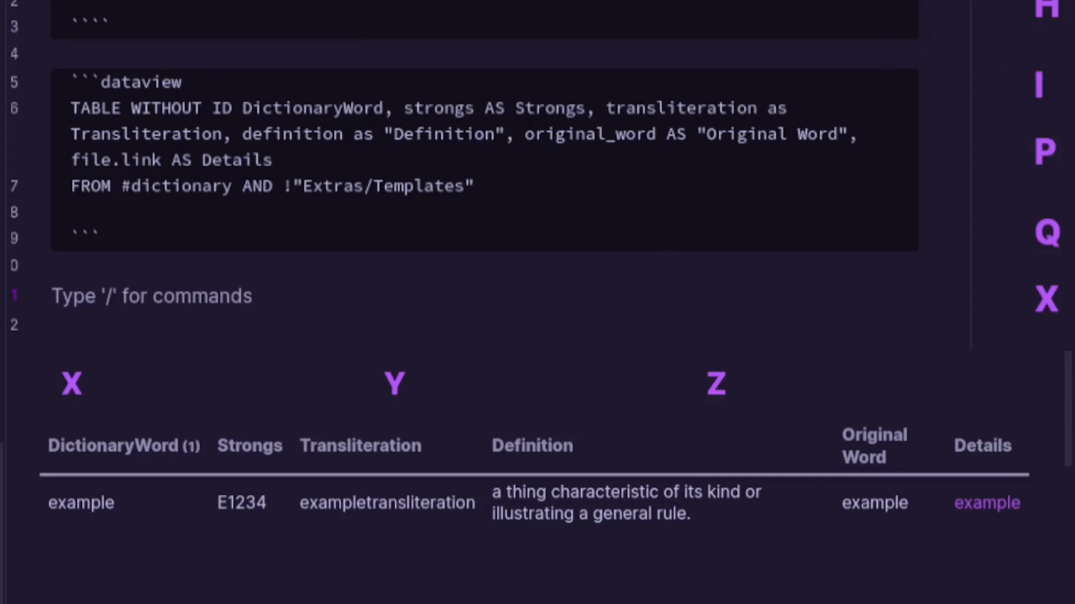
pyautogui.click(598, 202)
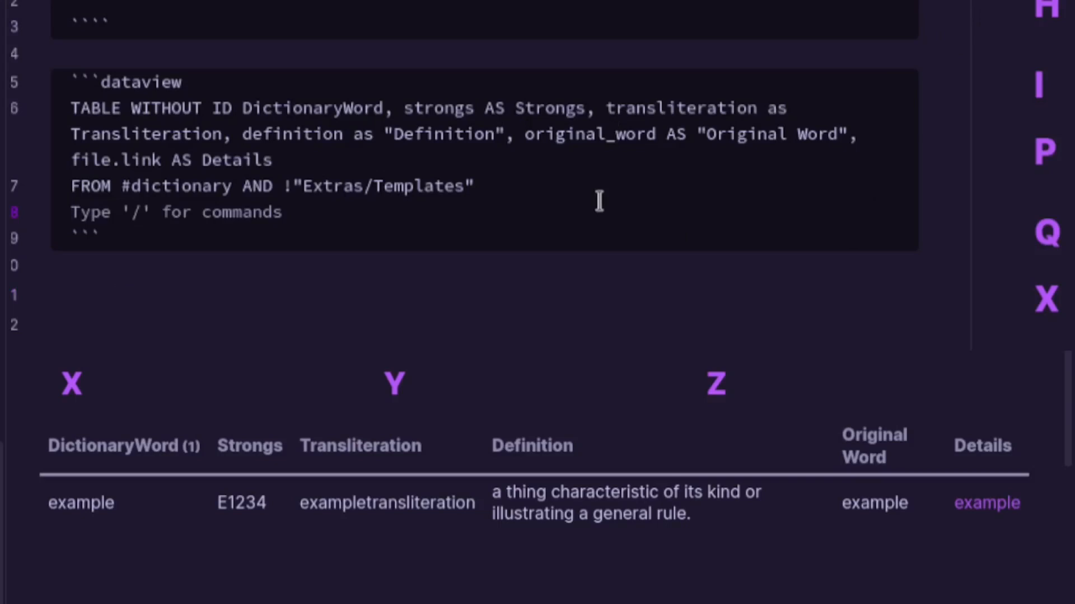
# - Undo the replacement of the truncate expression in the Dataview query
pyautogui.hotkey('ctrl', 'z')
pyautogui.hotkey('ctrl', 'z')
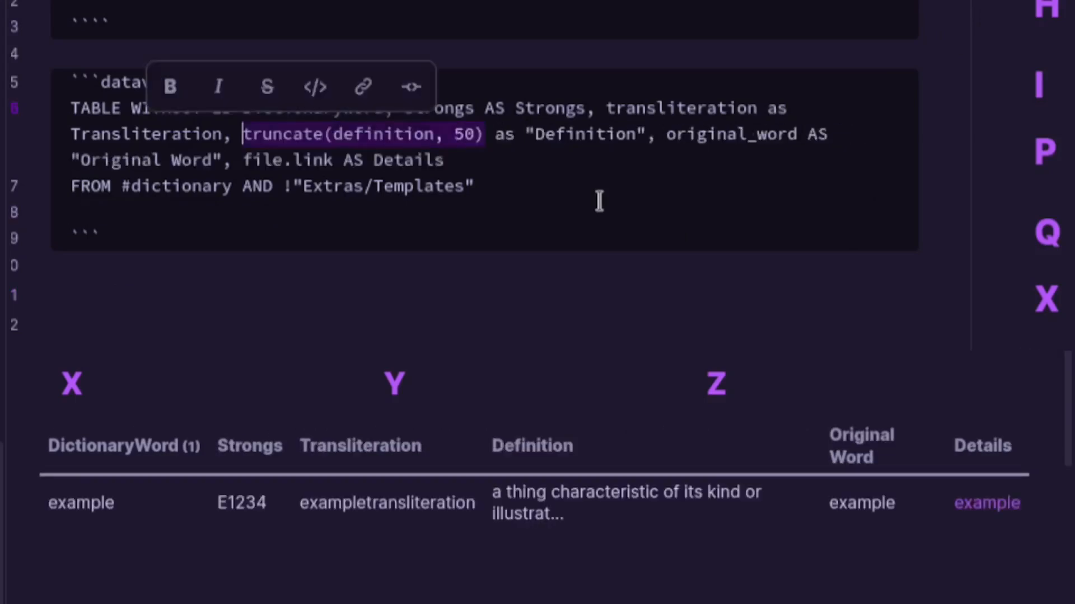
pyautogui.click(599, 202)
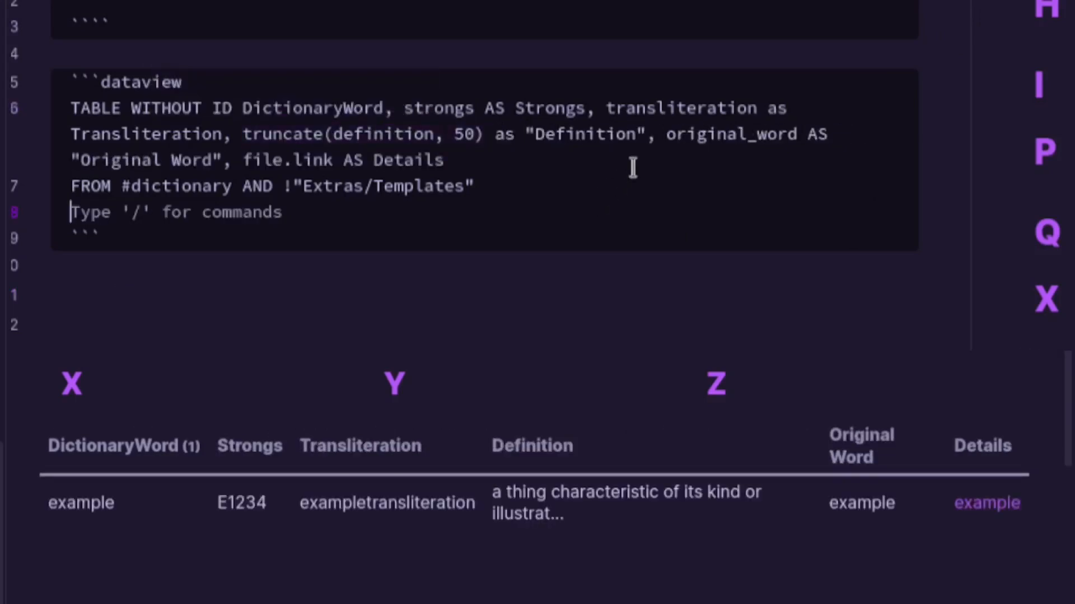
# - Try truncation lengths of 20 and 10 for the definition column in the query and restore the value of 50
pyautogui.doubleClick(457, 135)
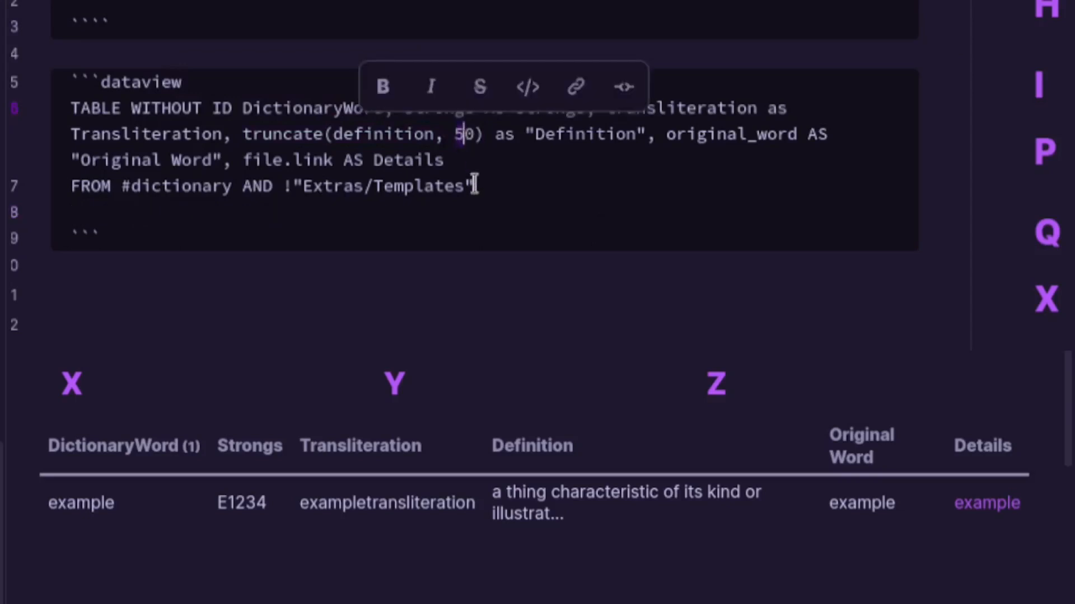
pyautogui.write('2')
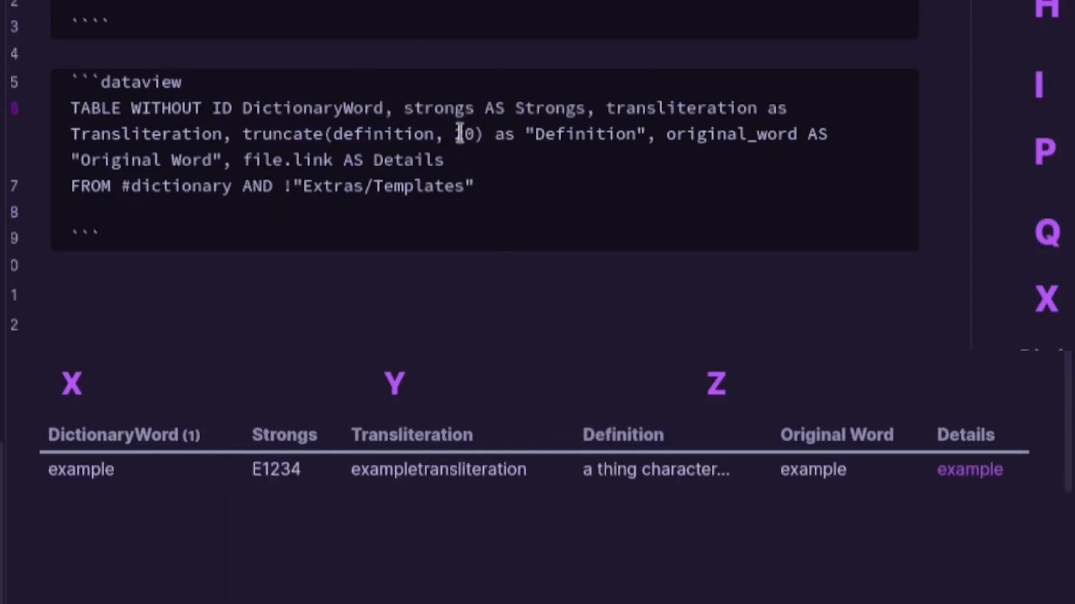
pyautogui.hotkey('shift', 'Left')
pyautogui.press('BackSpace')
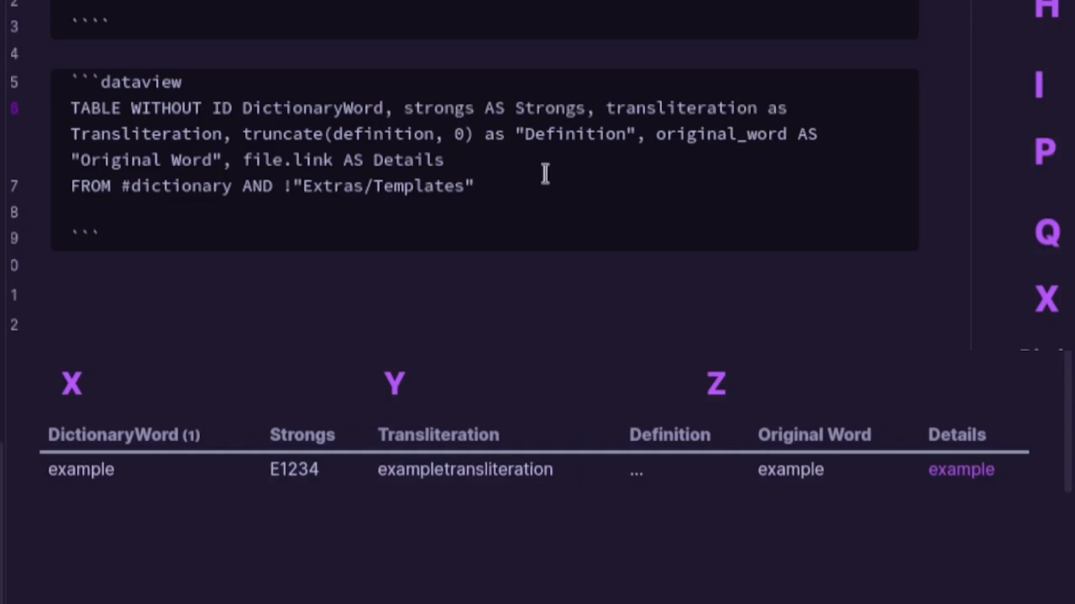
pyautogui.write('1')
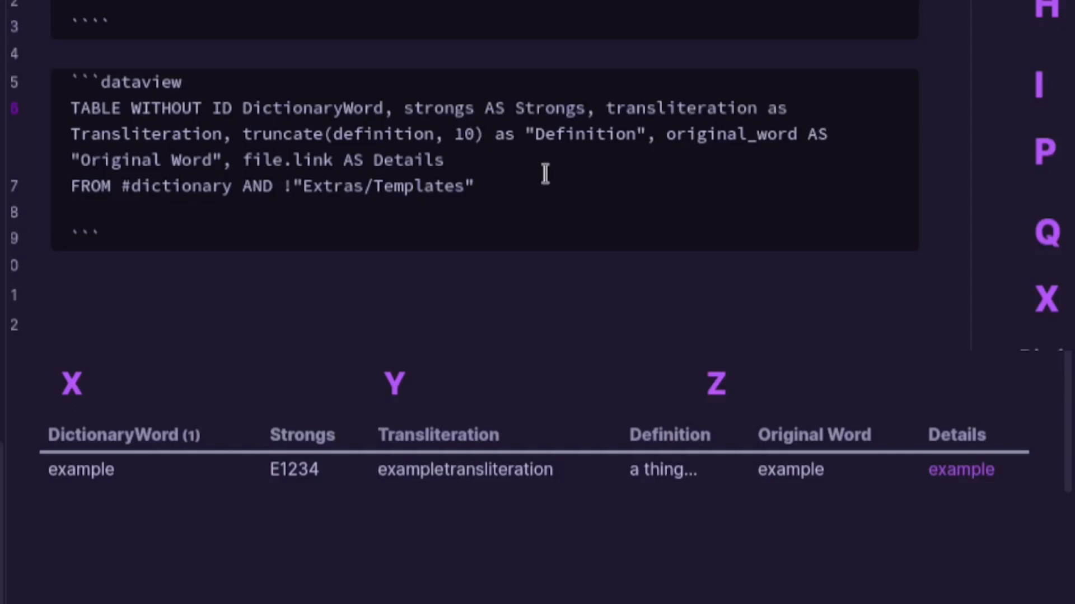
pyautogui.press('BackSpace')
pyautogui.write('5')
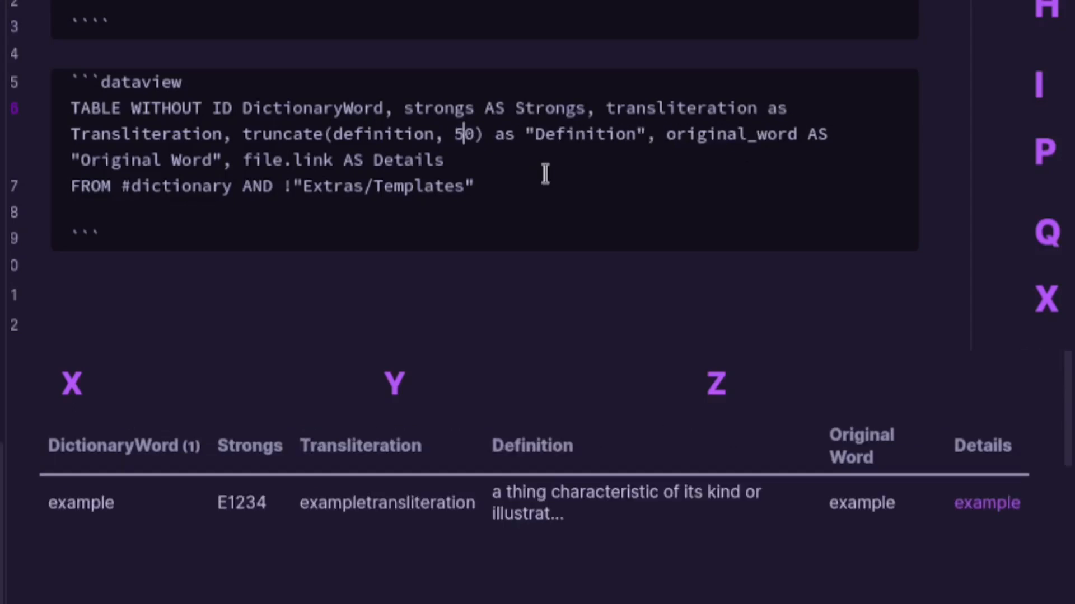
# - Set the definition truncation length to 30 in the Dataview query and show the Dictionary Index in reading view
pyautogui.press('BackSpace')
pyautogui.write('3')
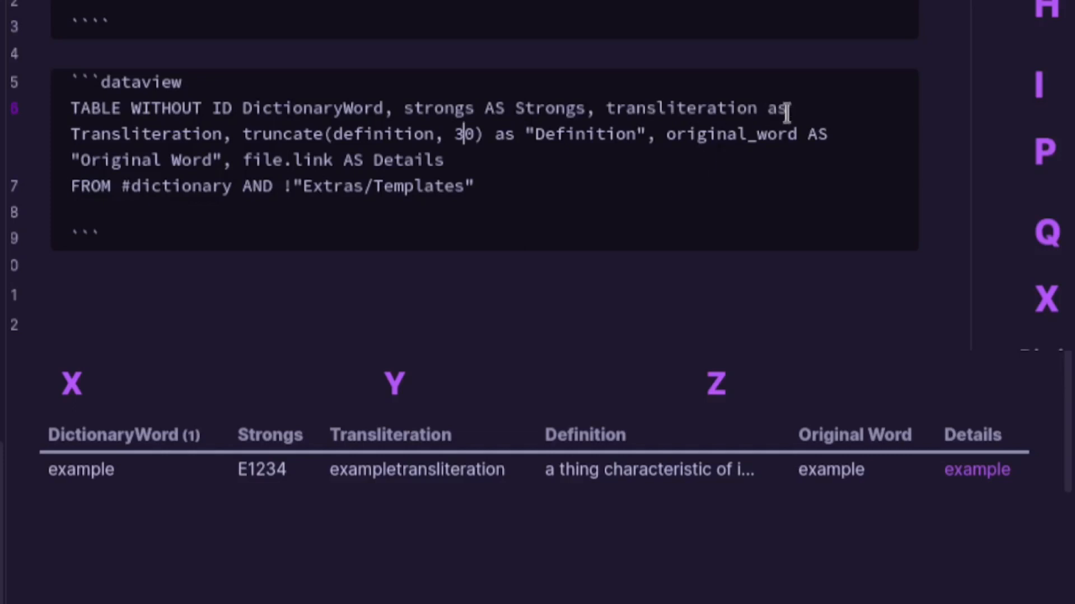
pyautogui.hotkey('ctrl', 'e')
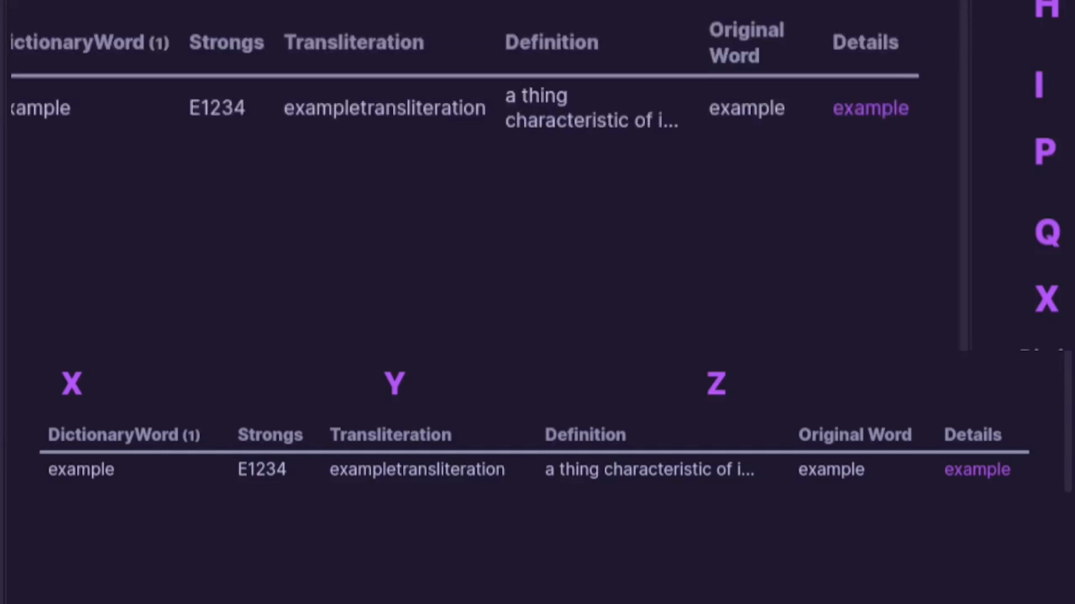
pyautogui.scroll(4, 482, 168)
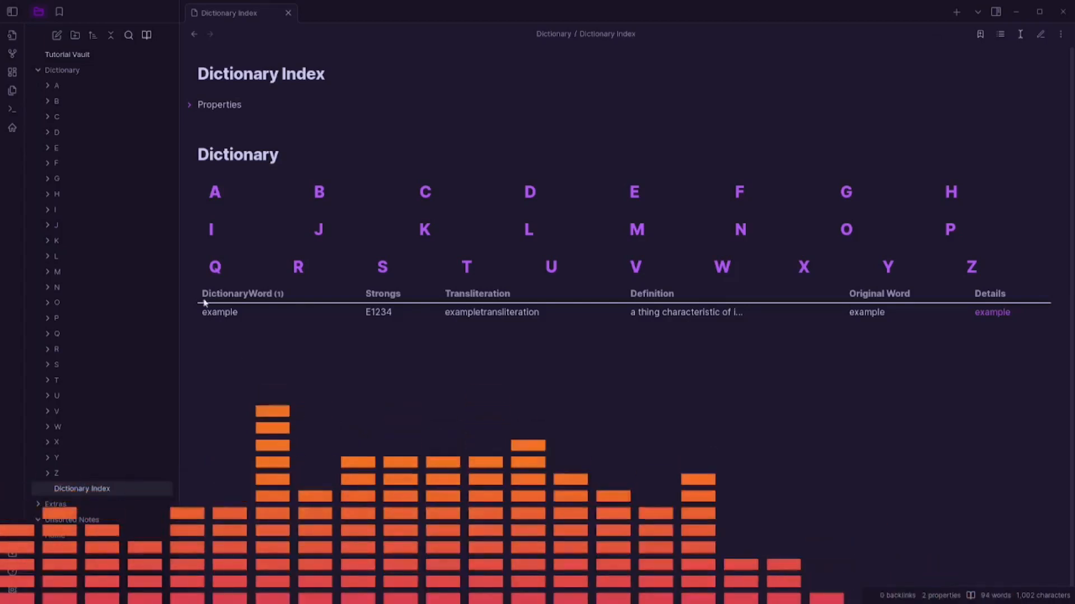
# - Examine the capture format in the QuickAdd plugin settings, including the FIELD:DictionaryWord link and the VALUE property list
pyautogui.hotkey('ctrl', ',')
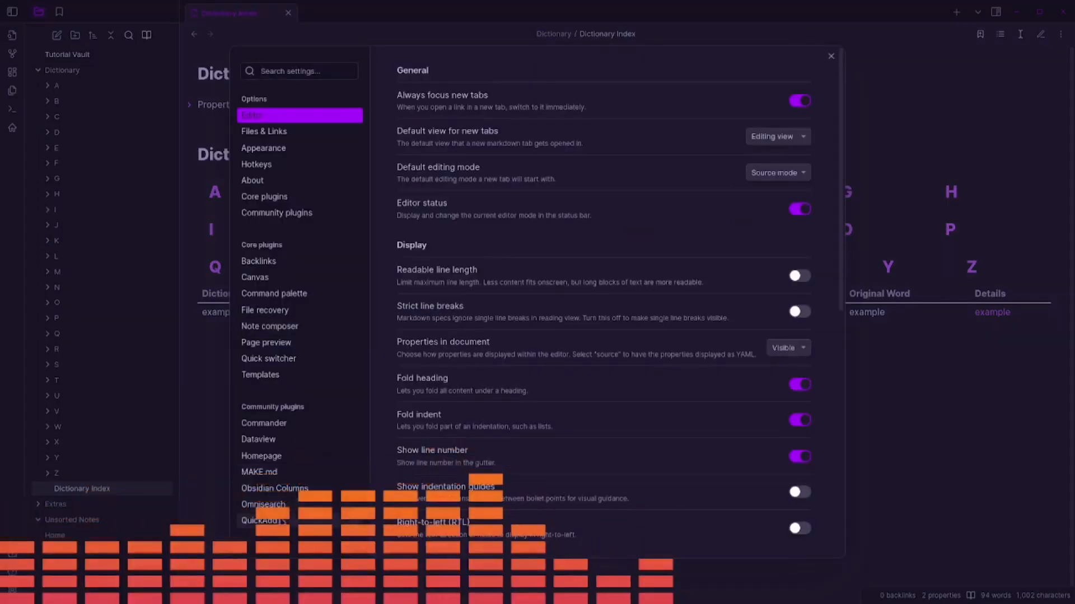
pyautogui.click(268, 520)
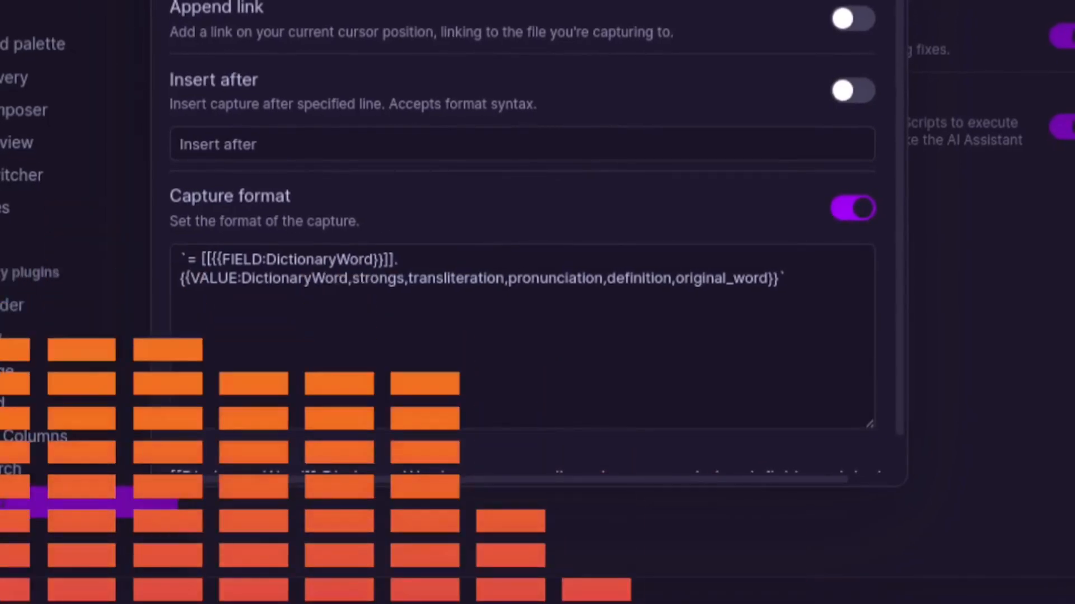
pyautogui.click(200, 260)
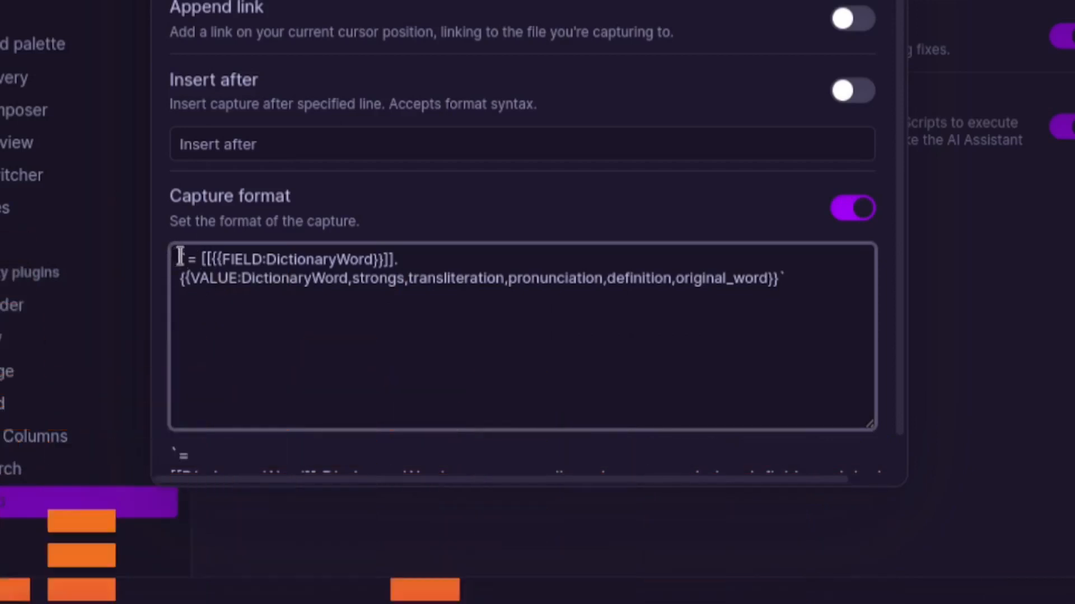
pyautogui.moveTo(180, 259); pyautogui.dragTo(396, 262)
pyautogui.click(396, 309)
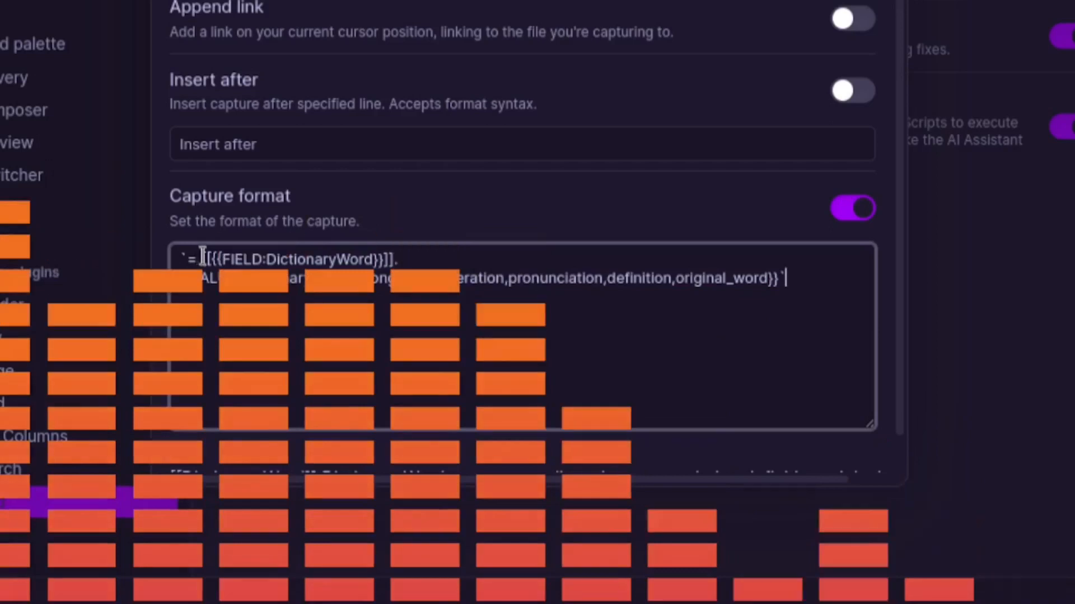
pyautogui.moveTo(203, 259); pyautogui.dragTo(394, 260)
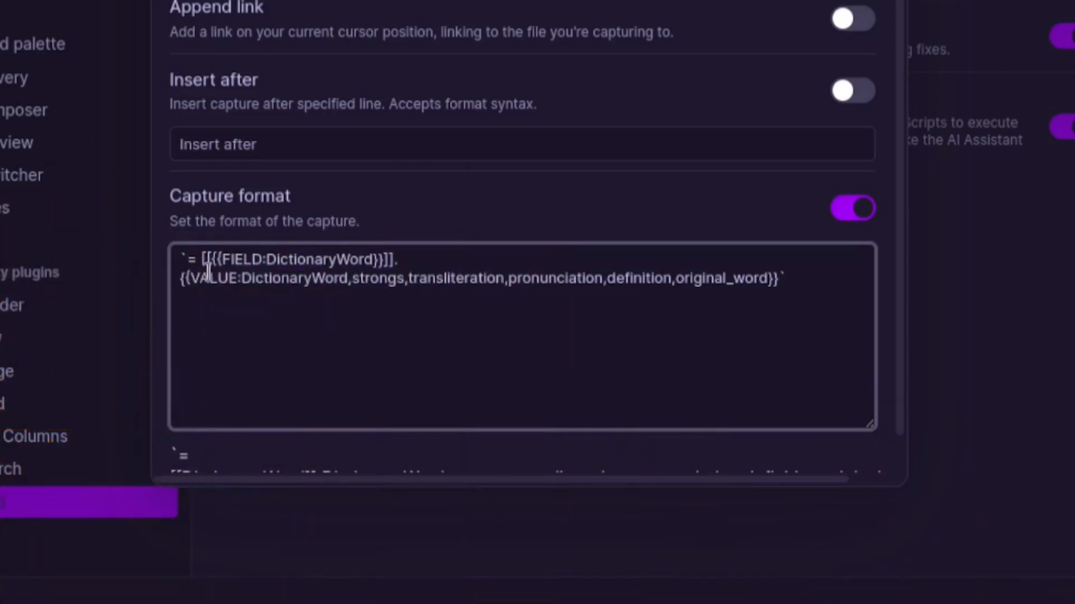
pyautogui.click(211, 259)
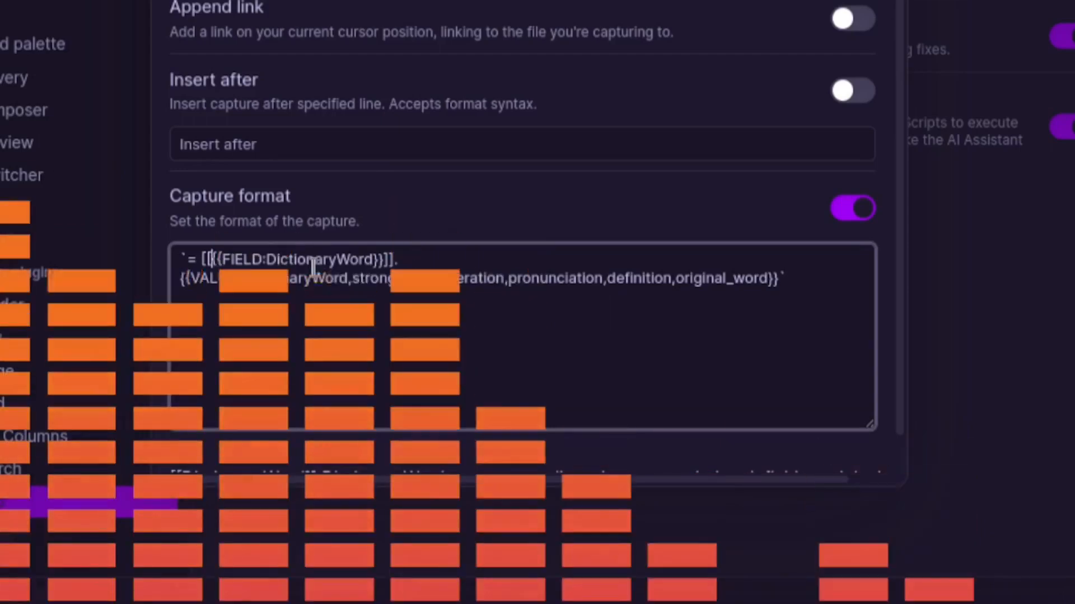
pyautogui.moveTo(267, 259); pyautogui.dragTo(371, 262)
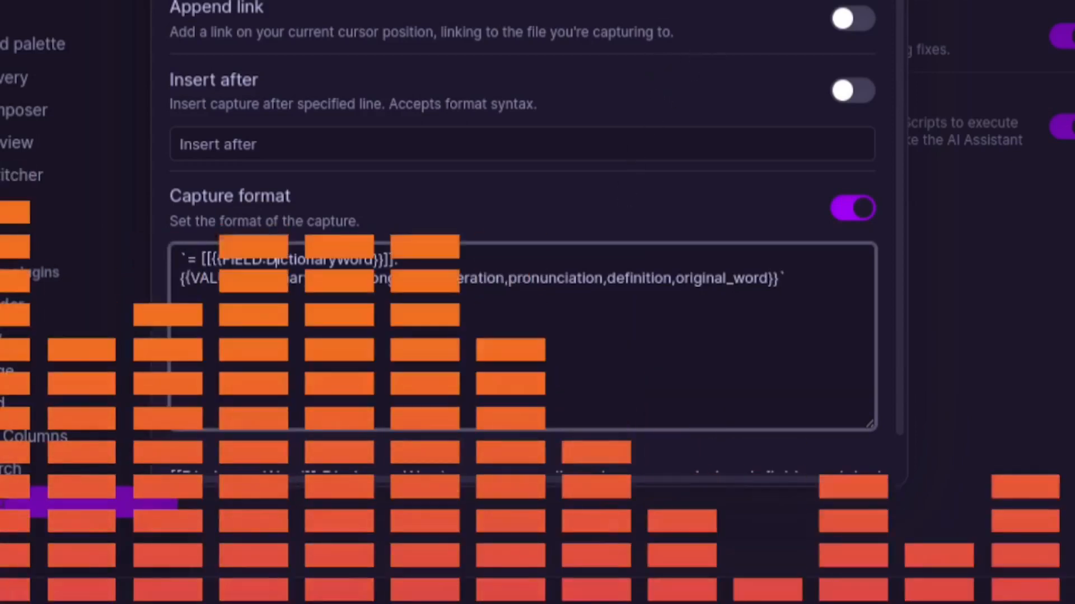
pyautogui.press('Escape')
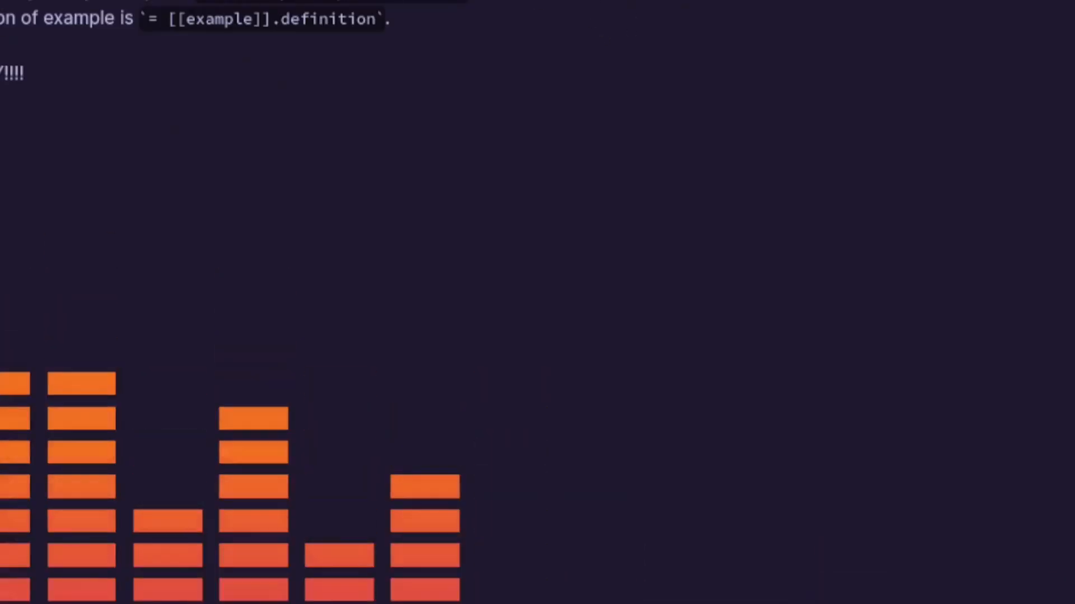
# - Write "The correct way to say" below the Home note's heading on inserting Dictionary word properties, and insert example's DictionaryWord property
pyautogui.click(55, 133)
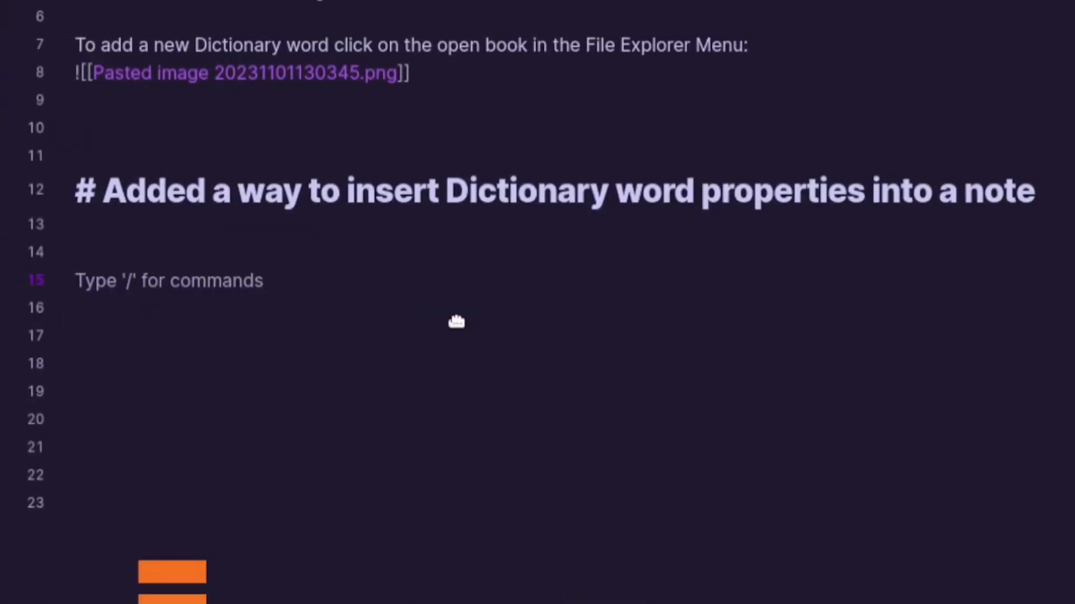
pyautogui.click(110, 371)
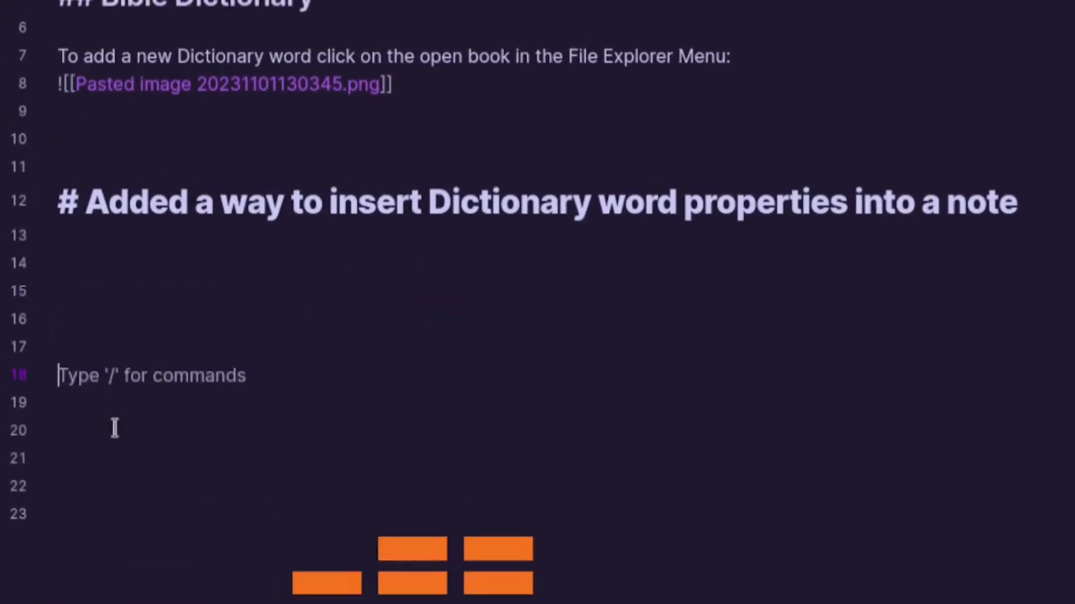
pyautogui.click(106, 347)
pyautogui.click(111, 304)
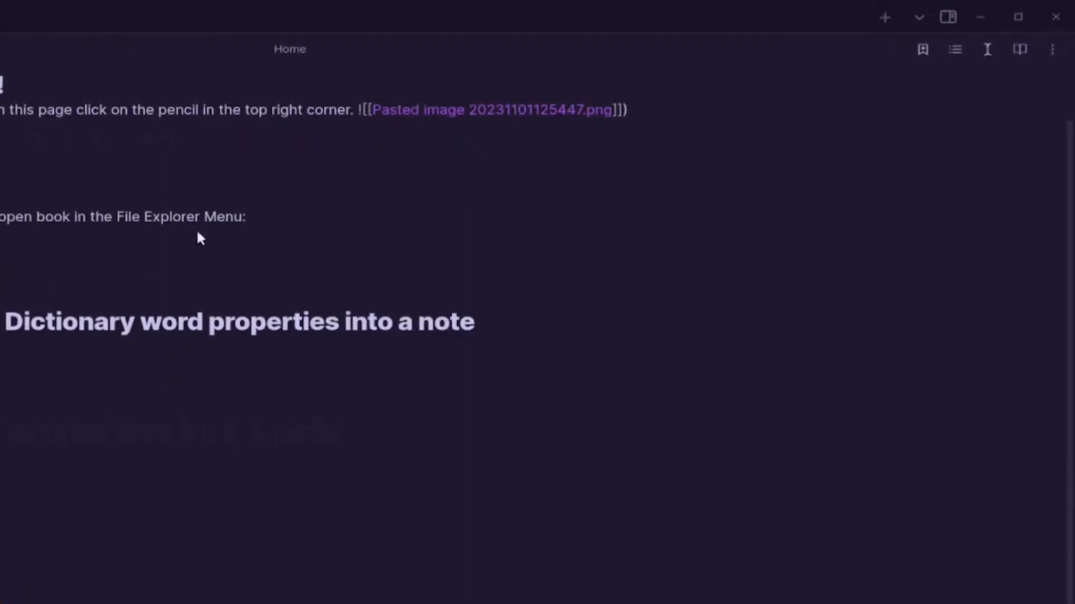
pyautogui.hotkey('ctrl', 'p')
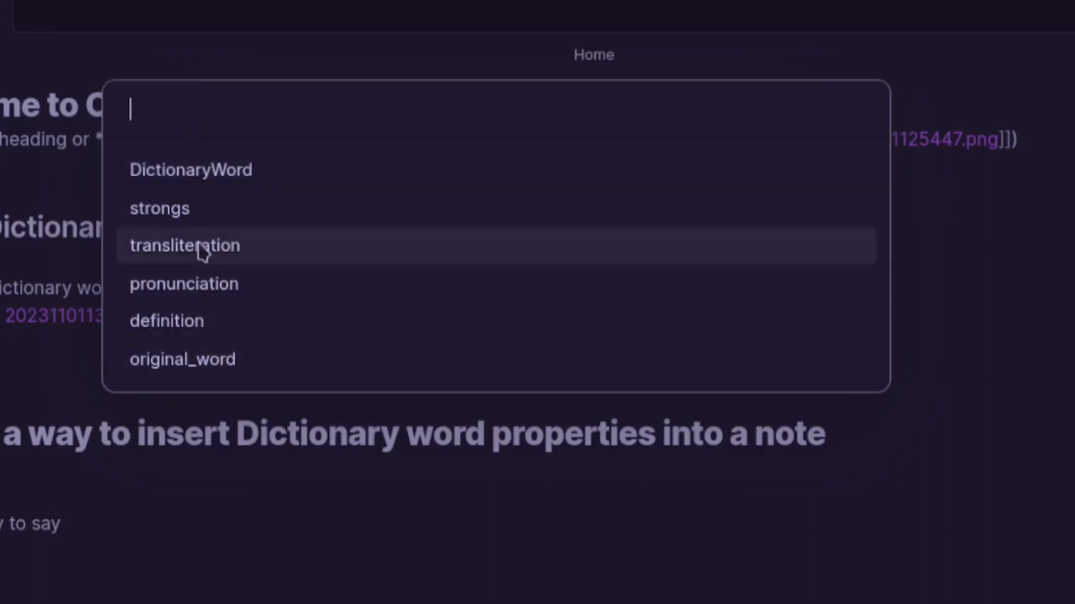
pyautogui.click(214, 180)
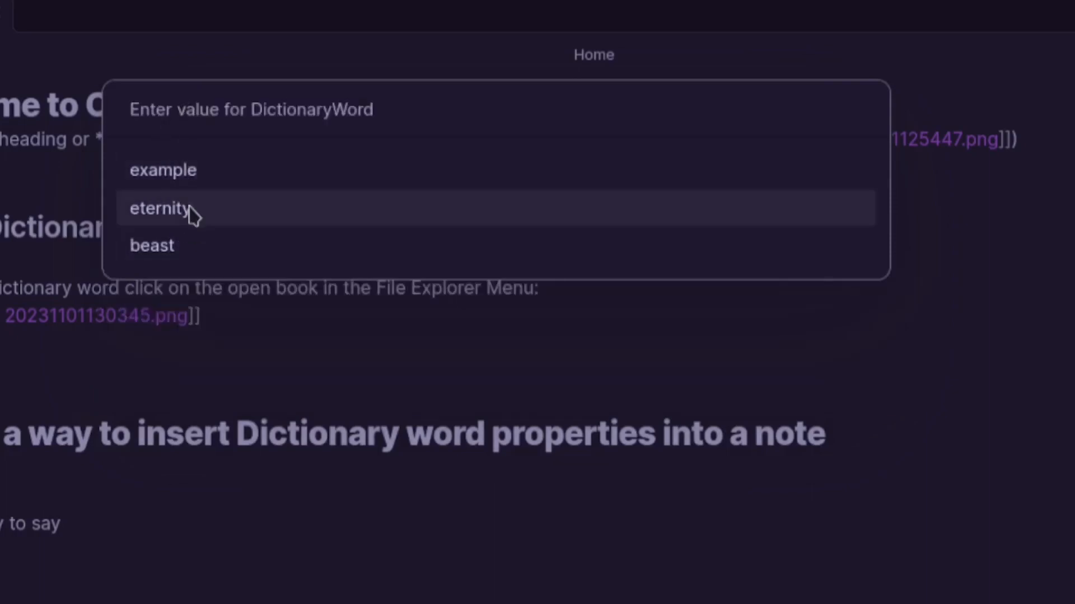
pyautogui.click(189, 184)
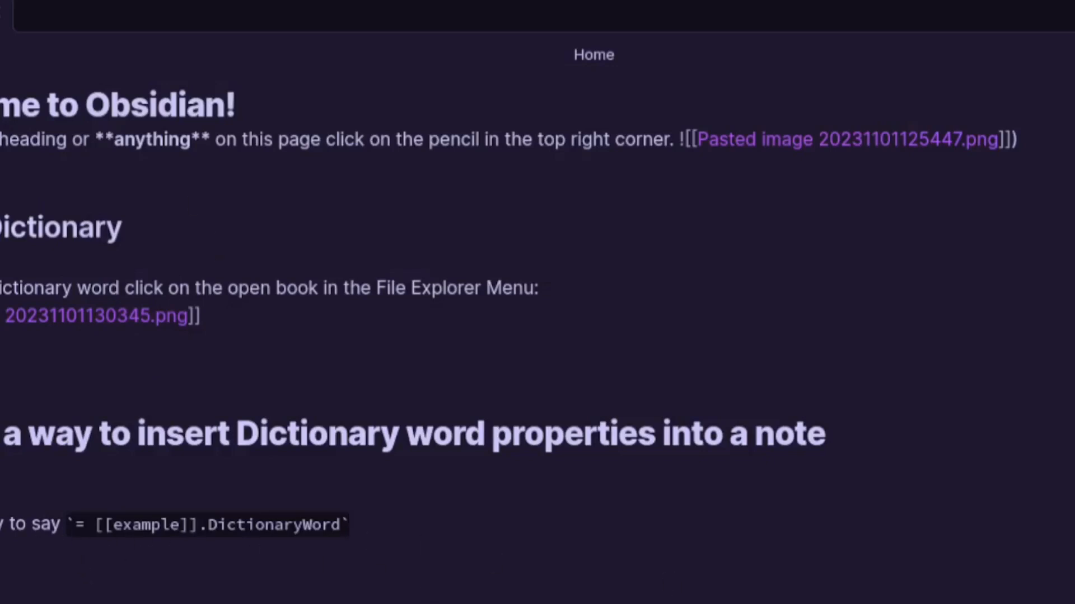
# - Continue the sentence with "is" and insert the pronunciation property of example
pyautogui.hotkey('ctrl', 'e')
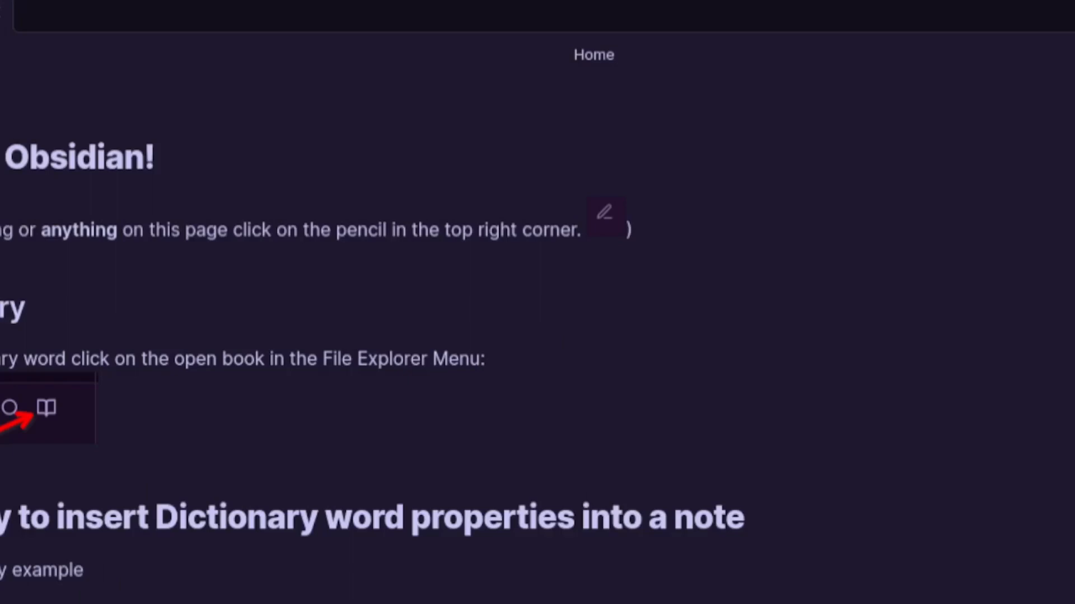
pyautogui.hotkey('ctrl', 'e')
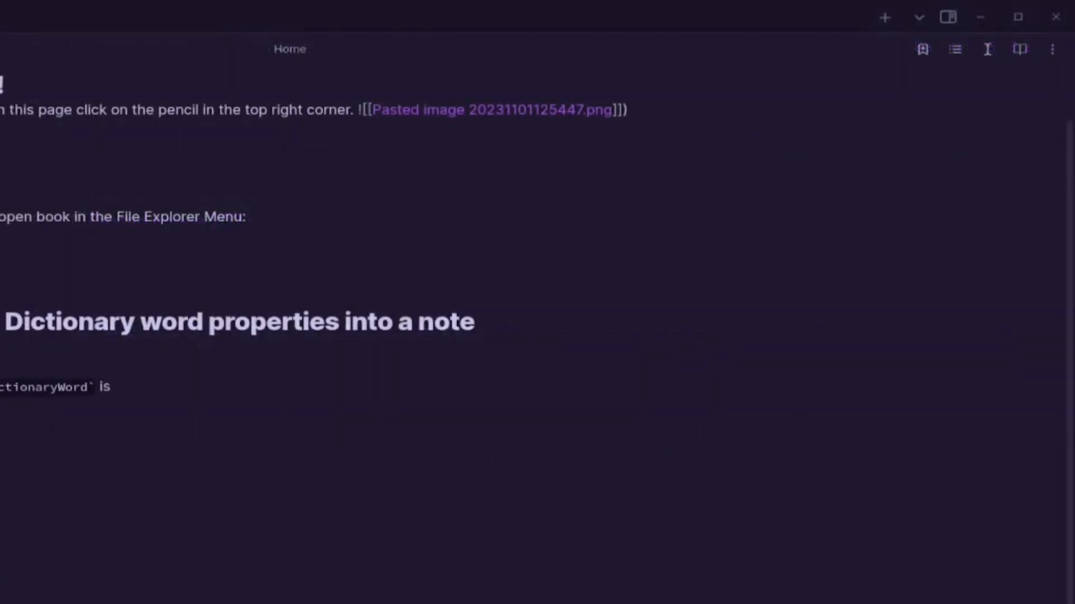
pyautogui.click(988, 50)
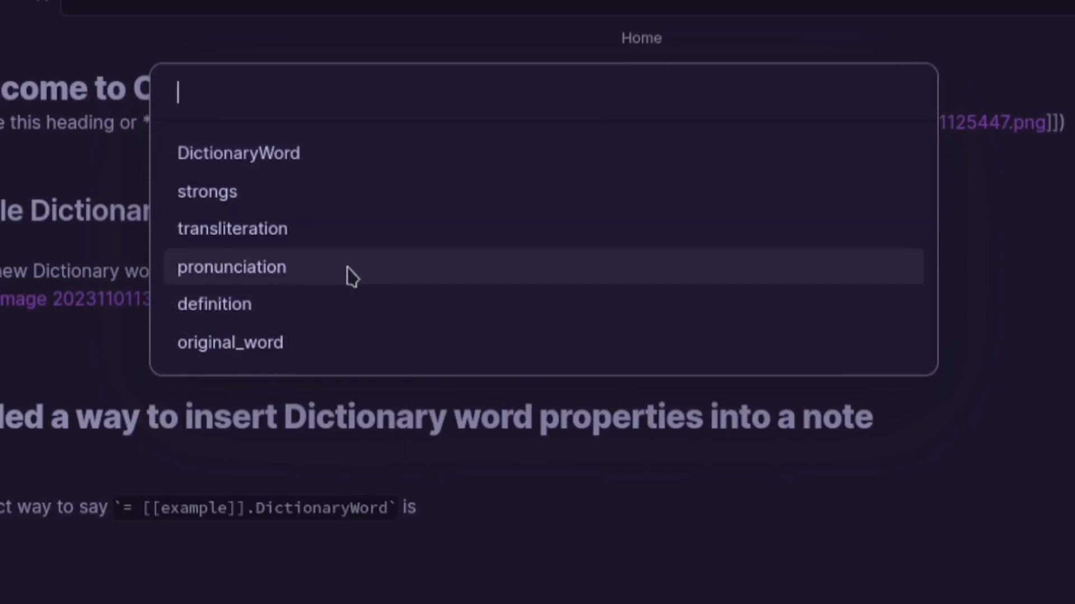
pyautogui.click(351, 275)
pyautogui.click(251, 162)
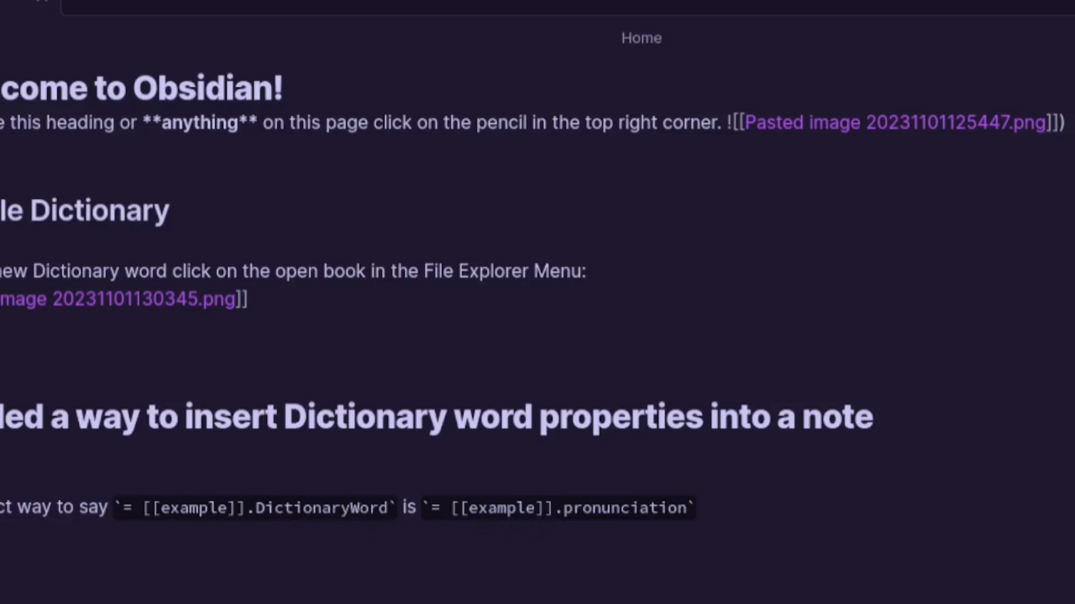
# - Check the Home note in reading view, then add a comma after the pronunciation property and write "The definition of example is" on the following line
pyautogui.hotkey('ctrl', 'e')
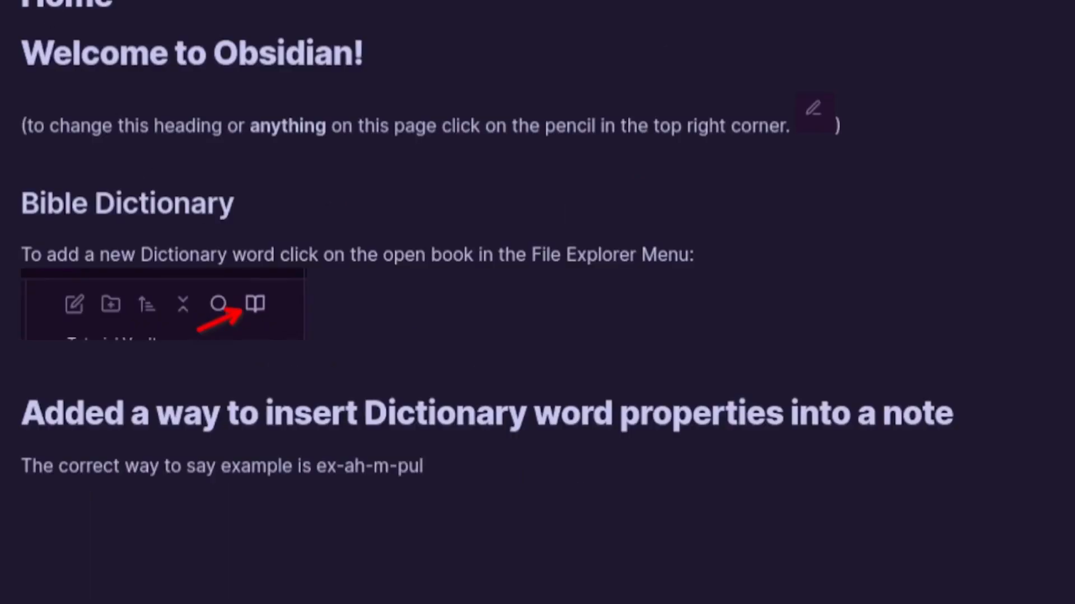
pyautogui.hotkey('ctrl', 'e')
pyautogui.write('The defin')
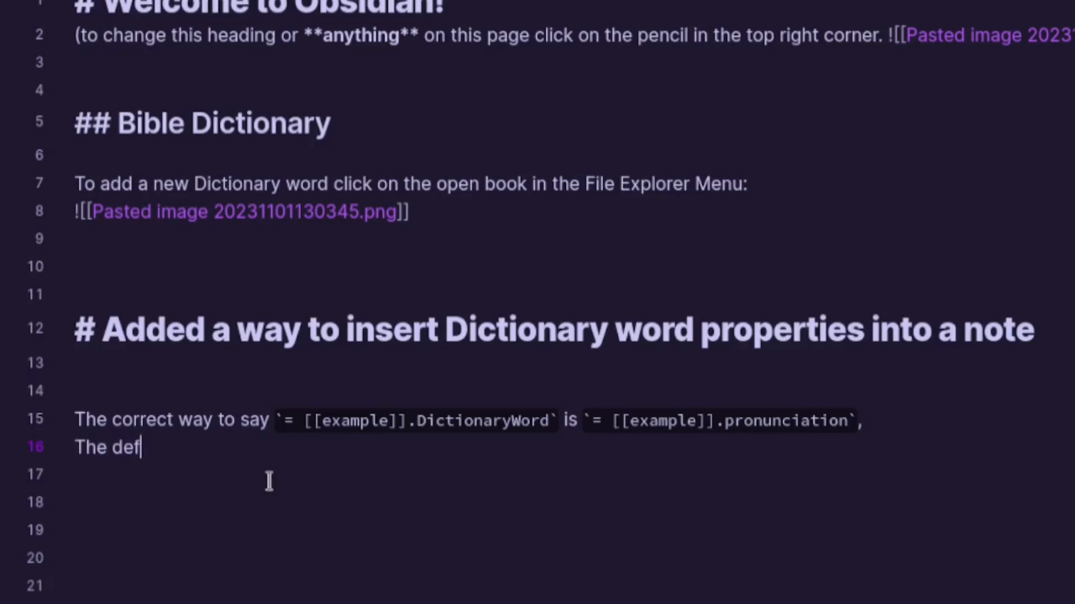
pyautogui.write('ition of a')
pyautogui.press('BackSpace')
pyautogui.write('example is')
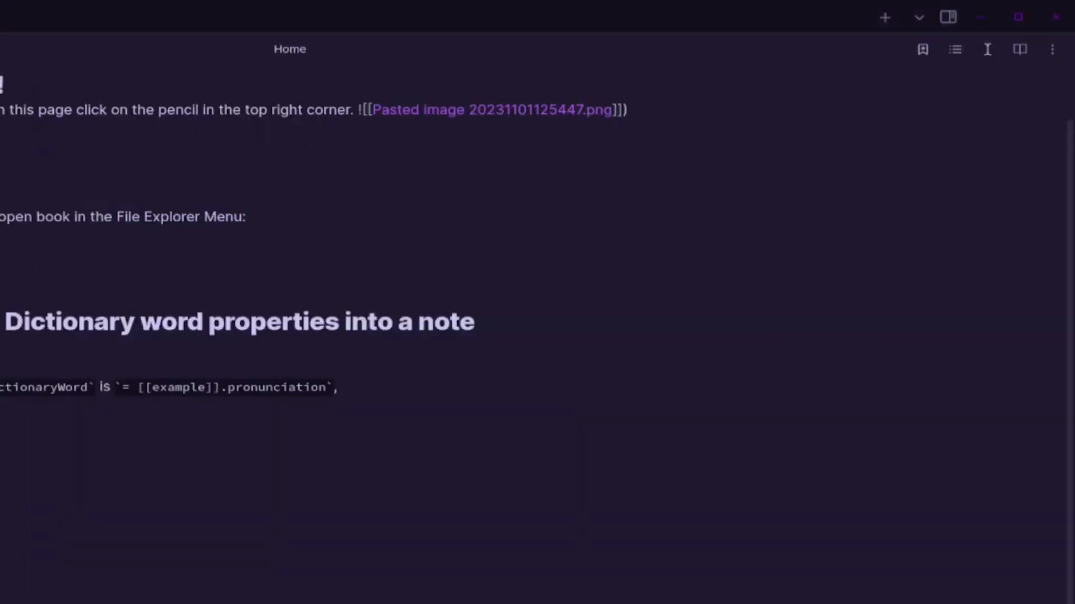
# - Insert the definition property of example at the end of the new line, close it with a period, and show the note in reading view
pyautogui.hotkey('alt', 'e')
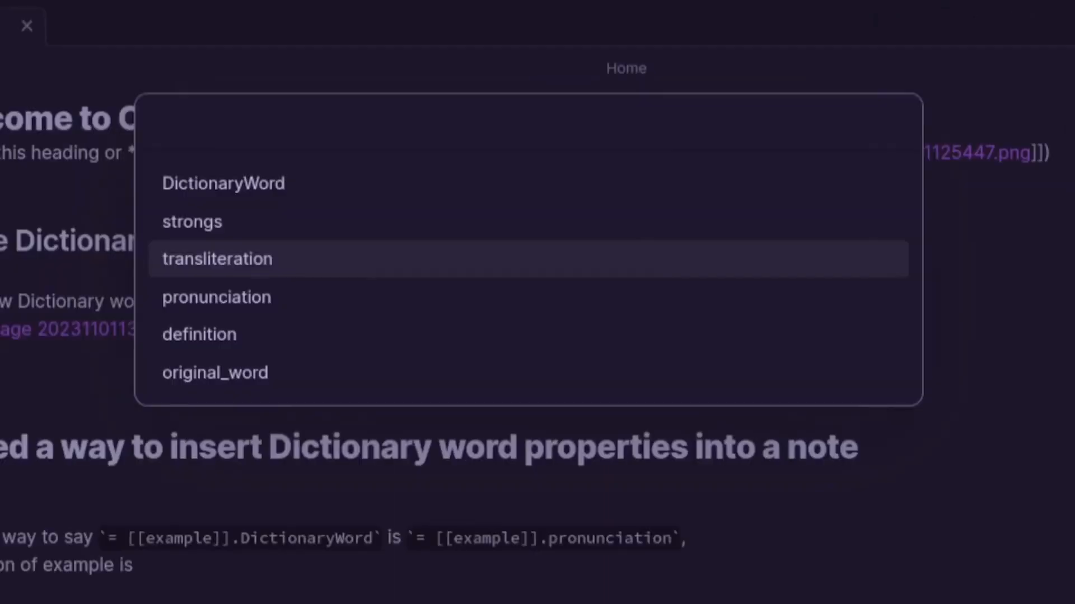
pyautogui.click(247, 330)
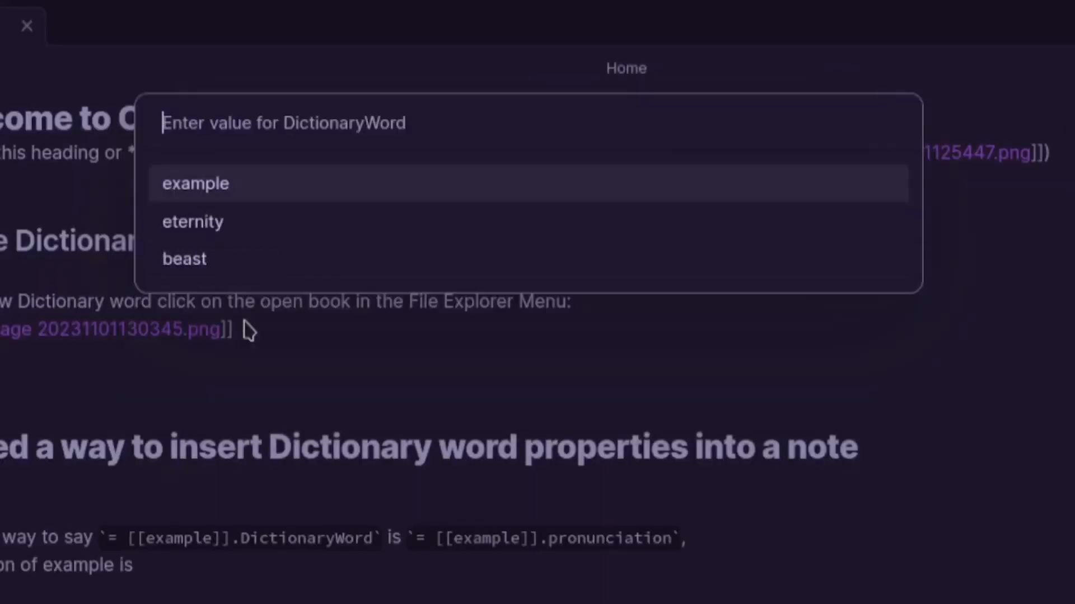
pyautogui.click(221, 190)
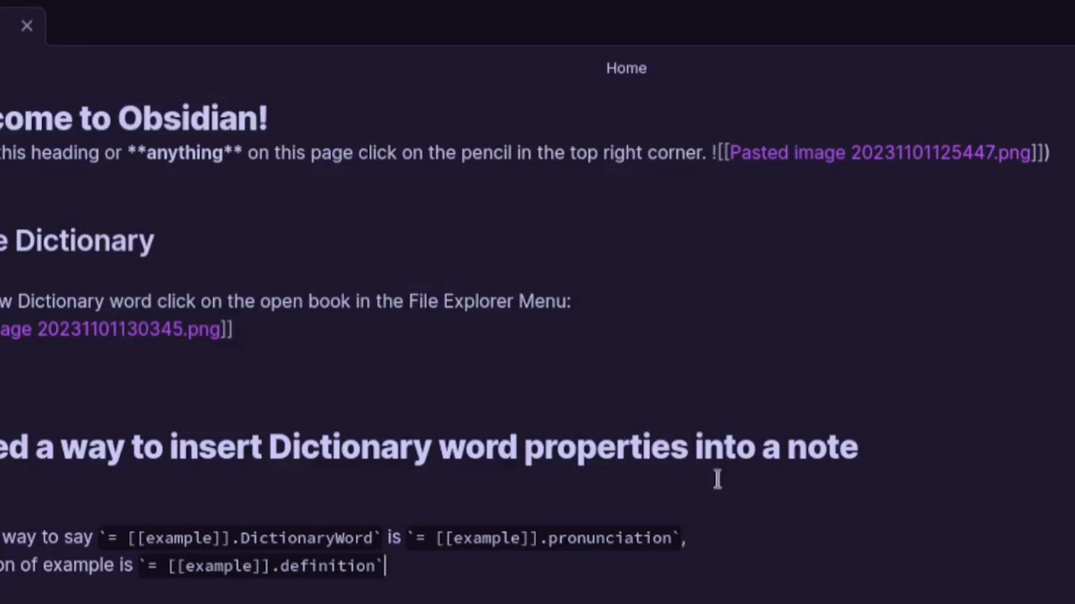
pyautogui.write('.')
pyautogui.hotkey('ctrl', 'e')
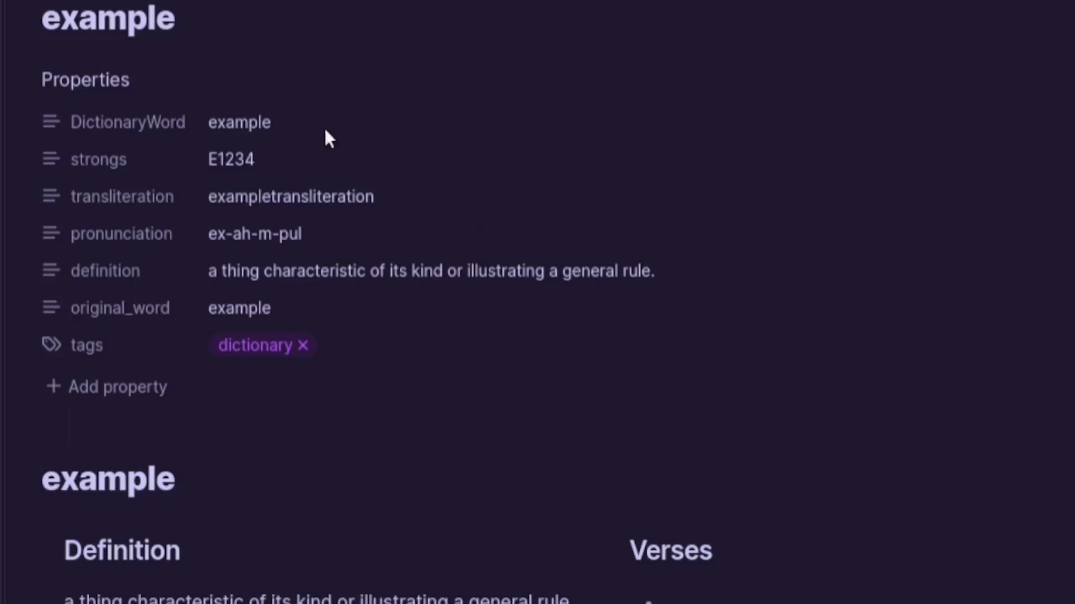
# - Append "TESTING. Weeee." to the definition property in the example note
pyautogui.scroll(1, 327, 137)
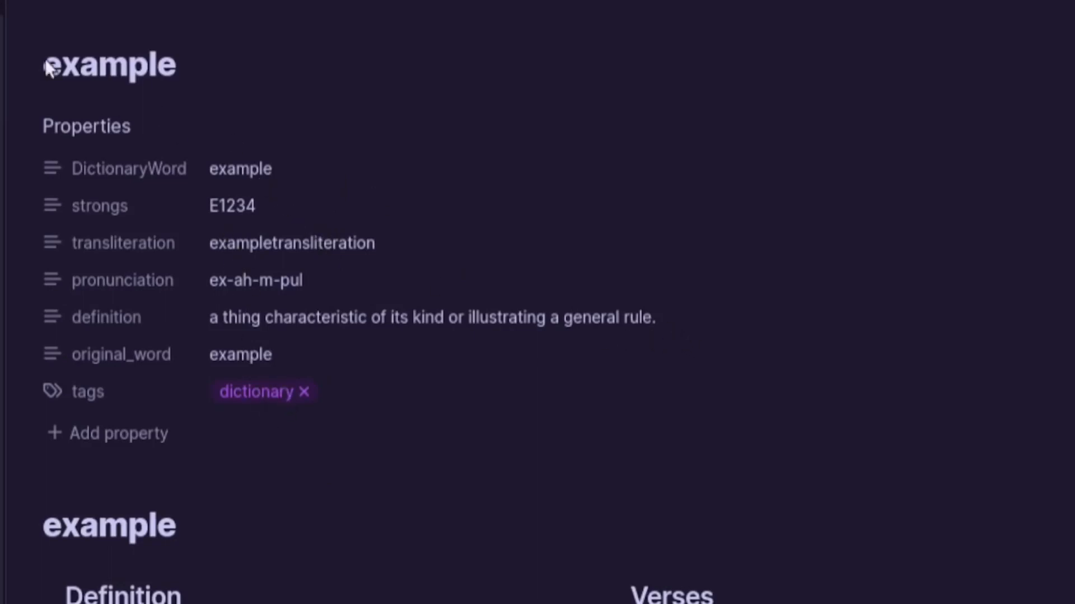
pyautogui.click(679, 332)
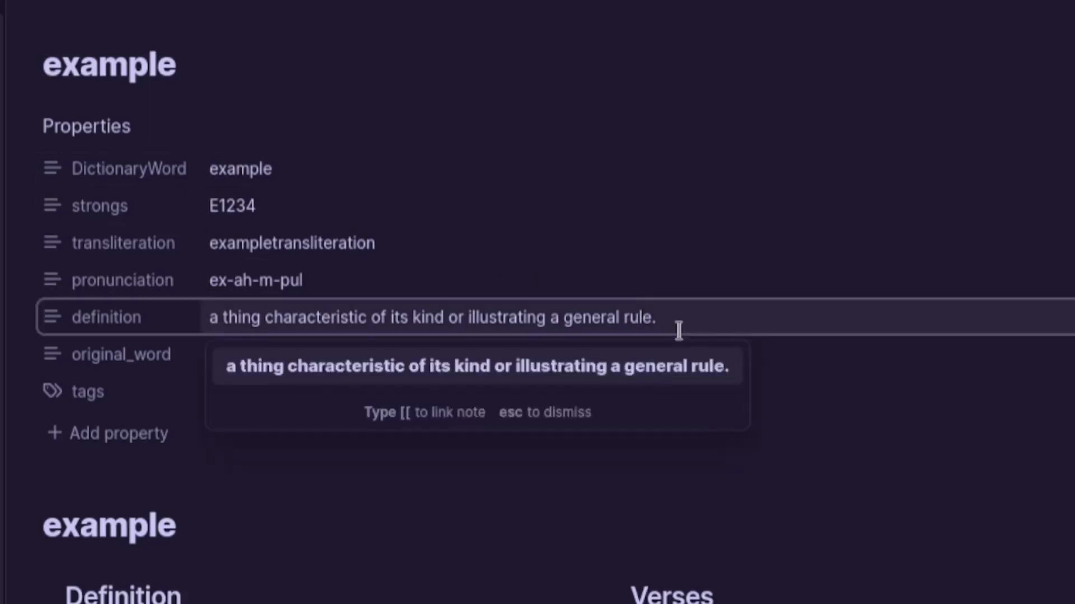
pyautogui.write('TESTING. Weeee.')
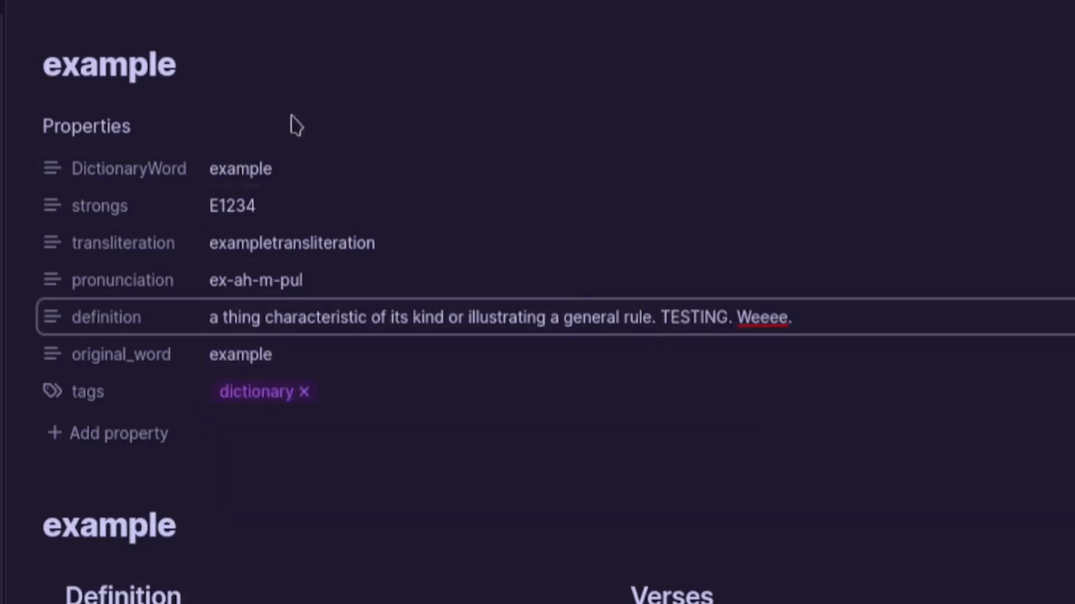
pyautogui.press('Escape')
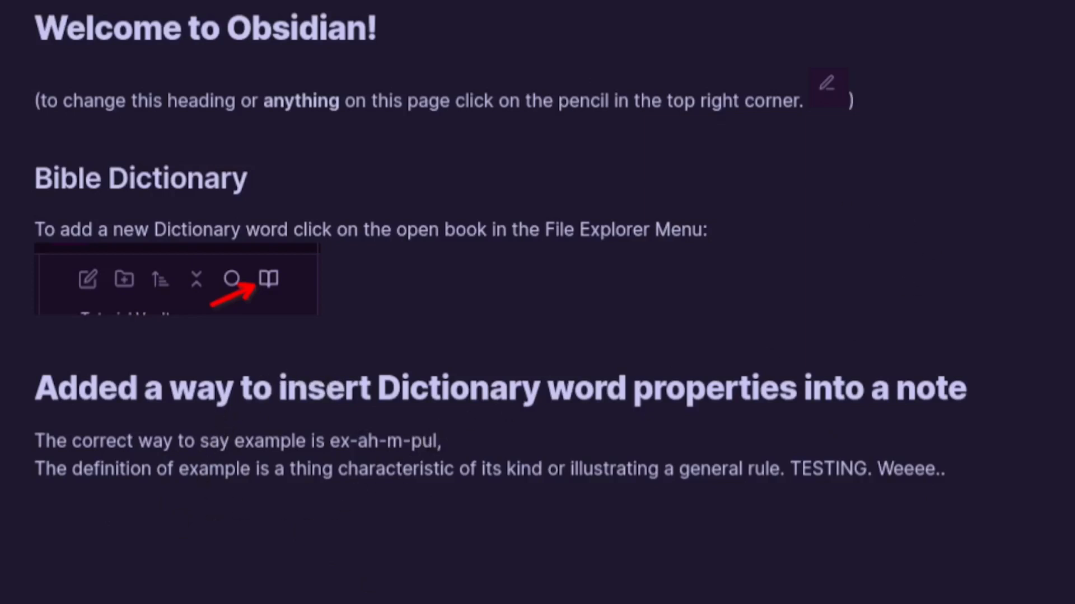
# - Examine the Dictionary Word Template in source and reading view, from its FIELD properties down to the Definition and Verses columns
pyautogui.hotkey('ctrl', 'e')
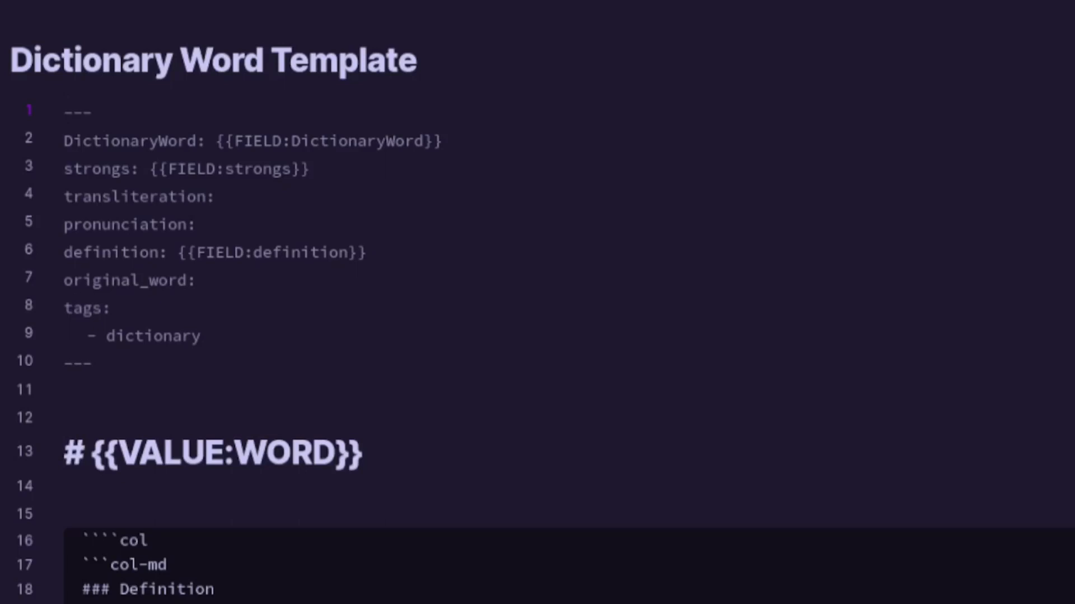
pyautogui.hotkey('ctrl', 'e')
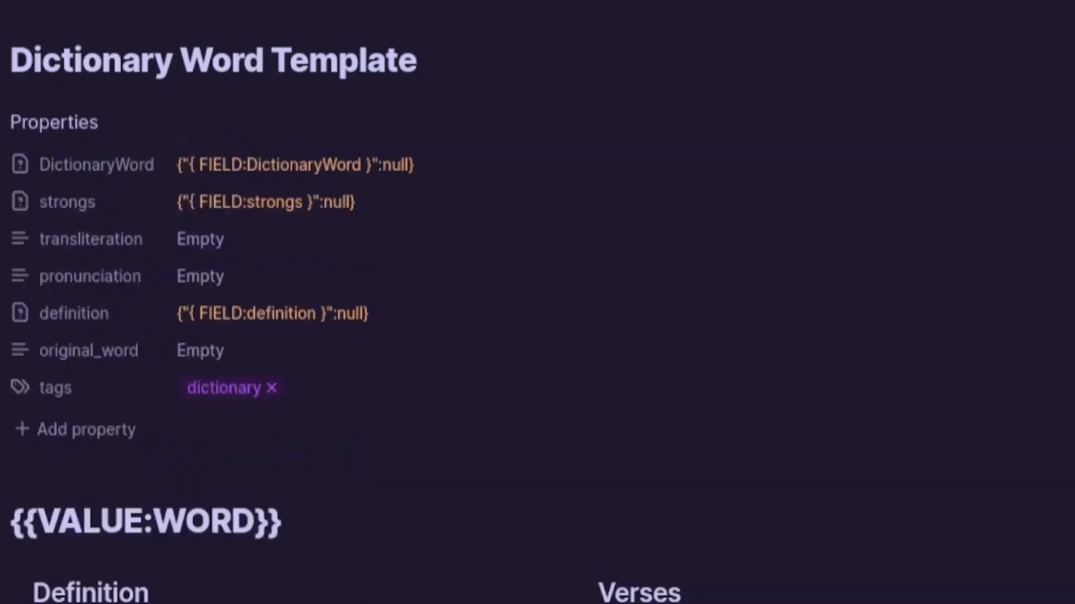
pyautogui.scroll(-5, 329, 571)
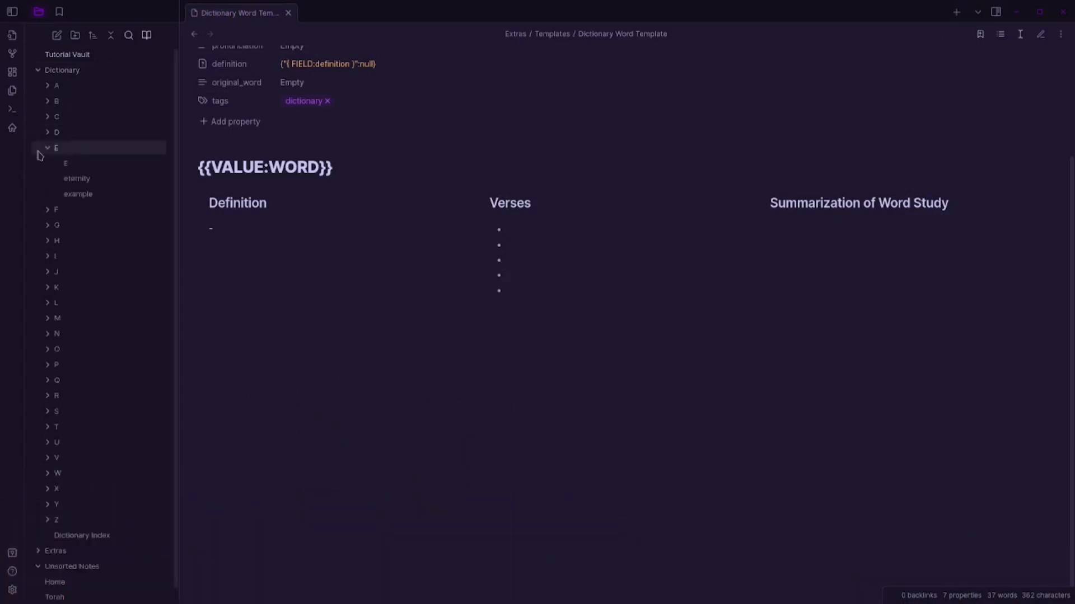
# - Open the example note in editing view and examine the `= this.definition` inline query under its Definition heading
pyautogui.click(77, 193)
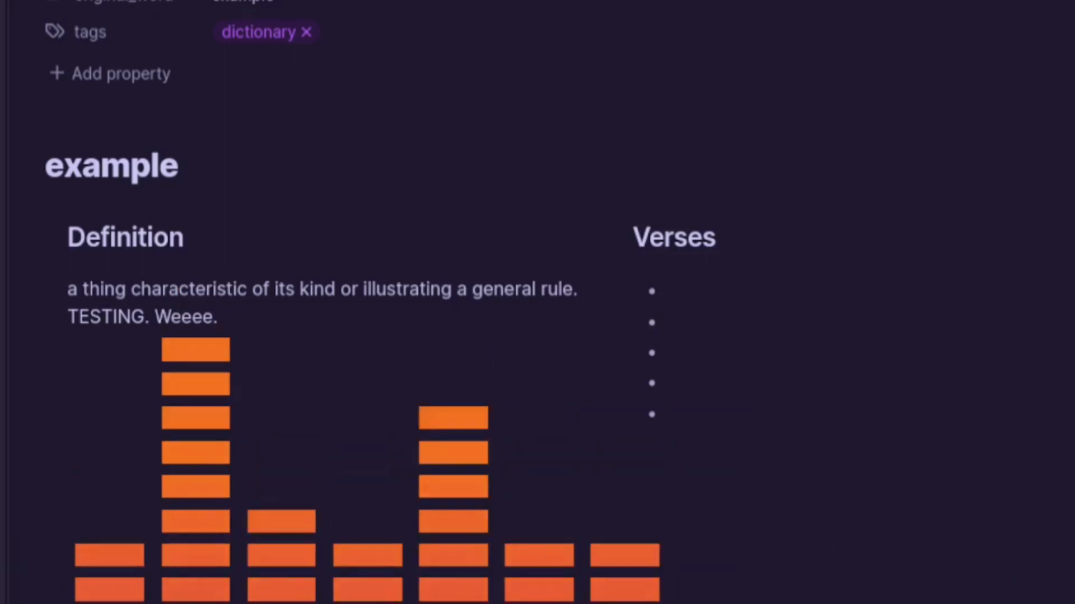
pyautogui.hotkey('ctrl', 'e')
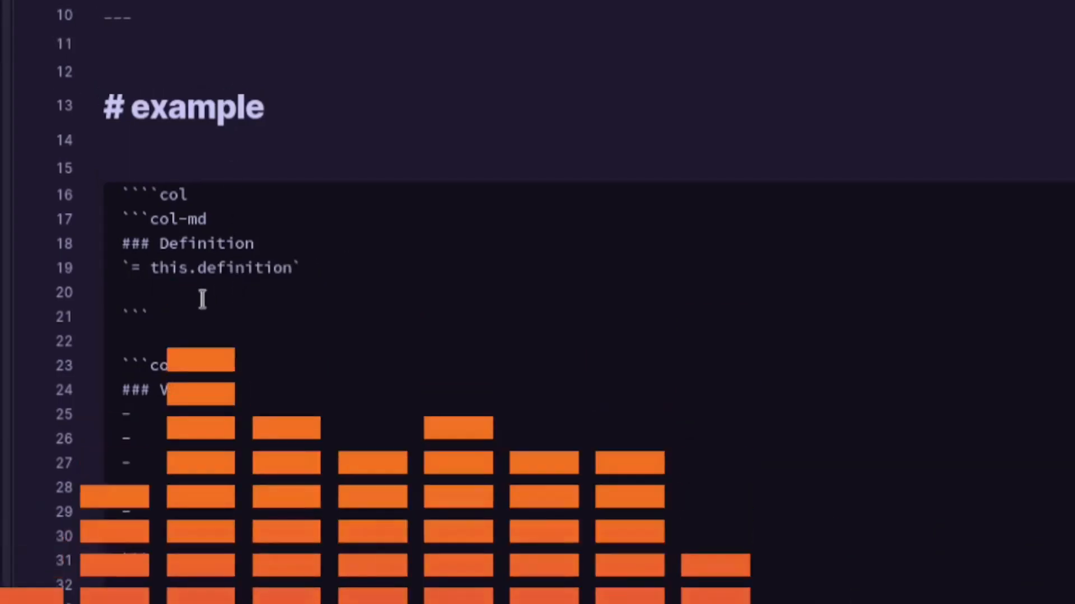
pyautogui.moveTo(188, 266); pyautogui.dragTo(149, 263)
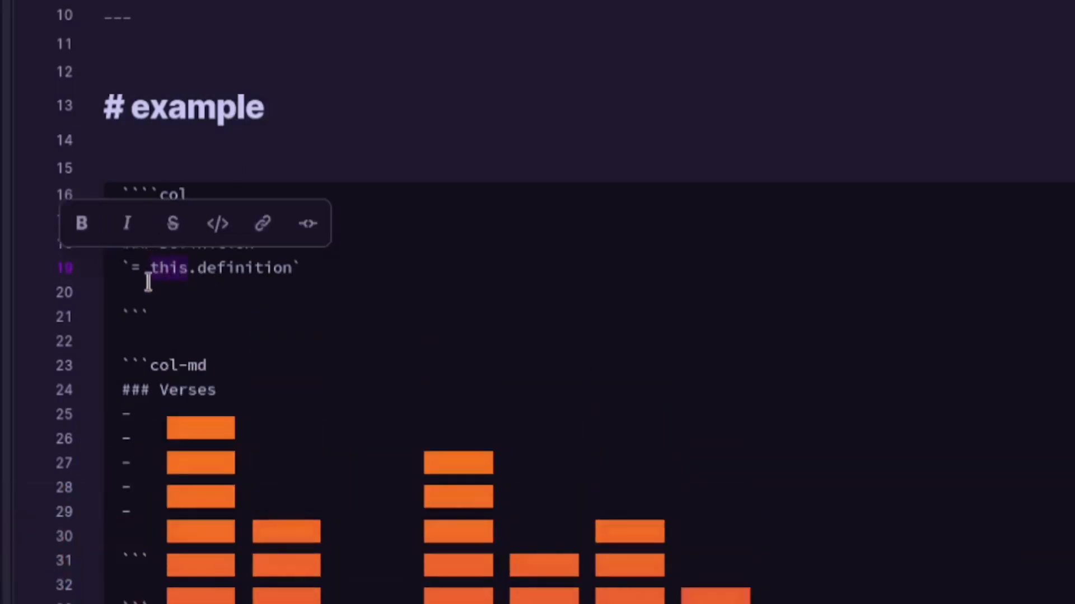
pyautogui.click(144, 271)
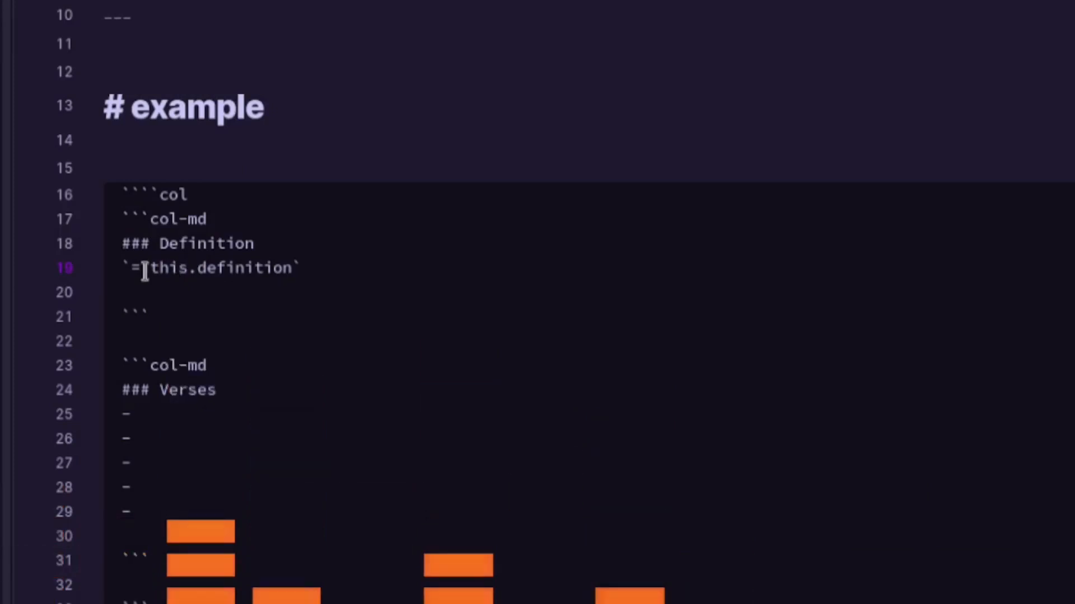
pyautogui.moveTo(149, 268); pyautogui.dragTo(188, 268)
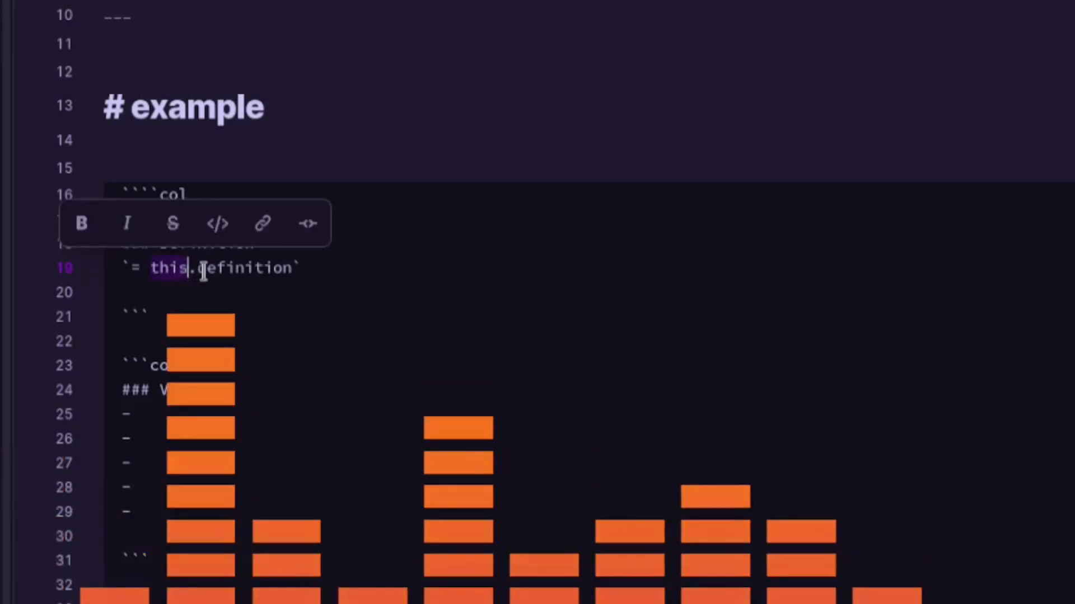
pyautogui.click(198, 271)
pyautogui.moveTo(227, 273); pyautogui.dragTo(293, 290)
pyautogui.click(291, 285)
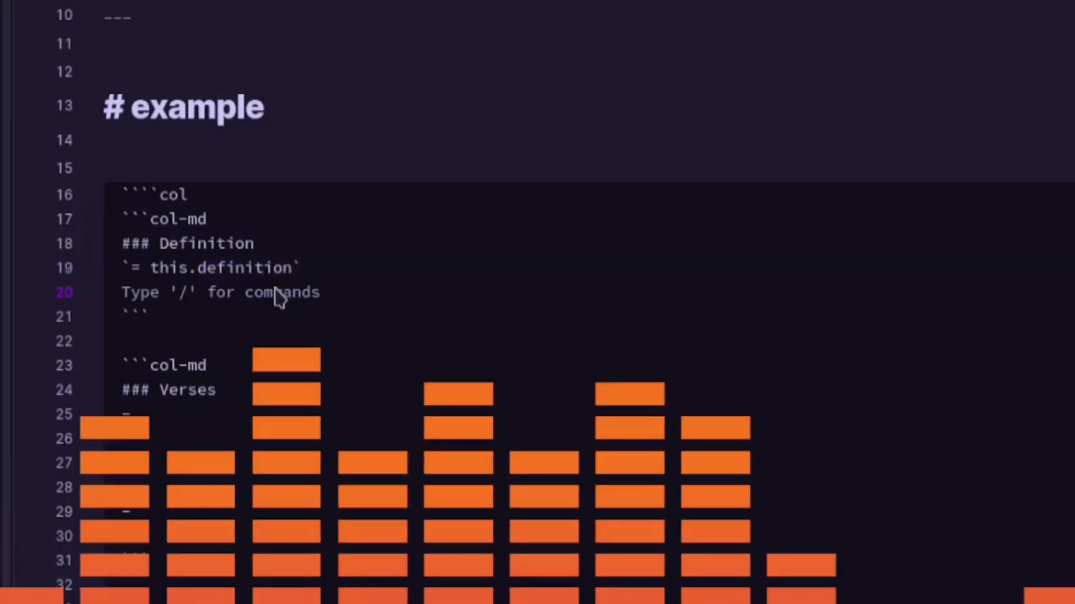
pyautogui.click(302, 273)
pyautogui.moveTo(51, 268); pyautogui.dragTo(305, 271)
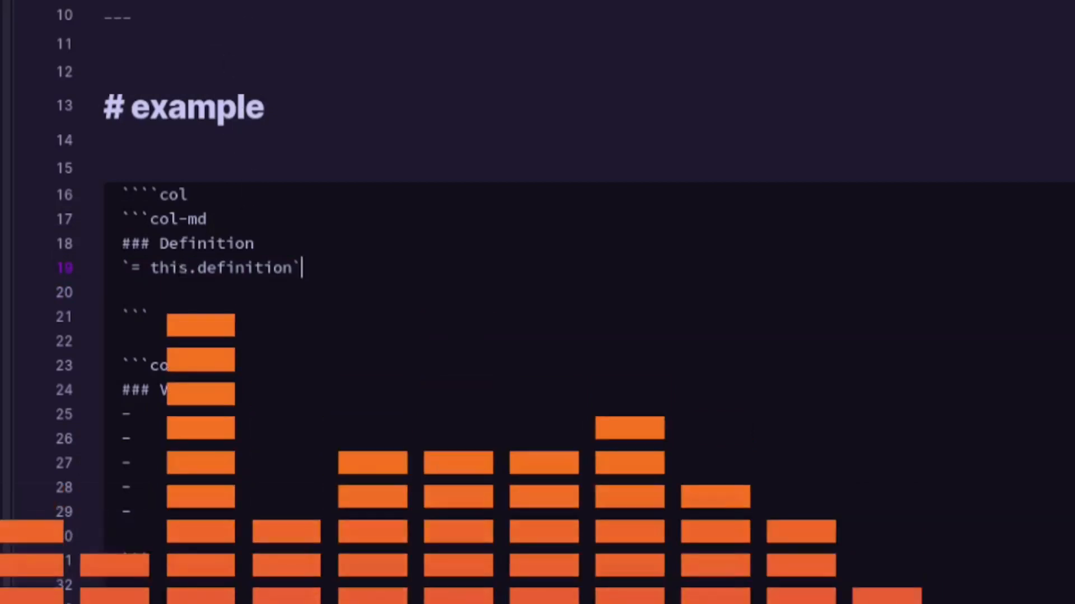
# - Add parentheses after the "# example" heading and paste a copy of the `= this.definition` query between them
pyautogui.click(310, 108)
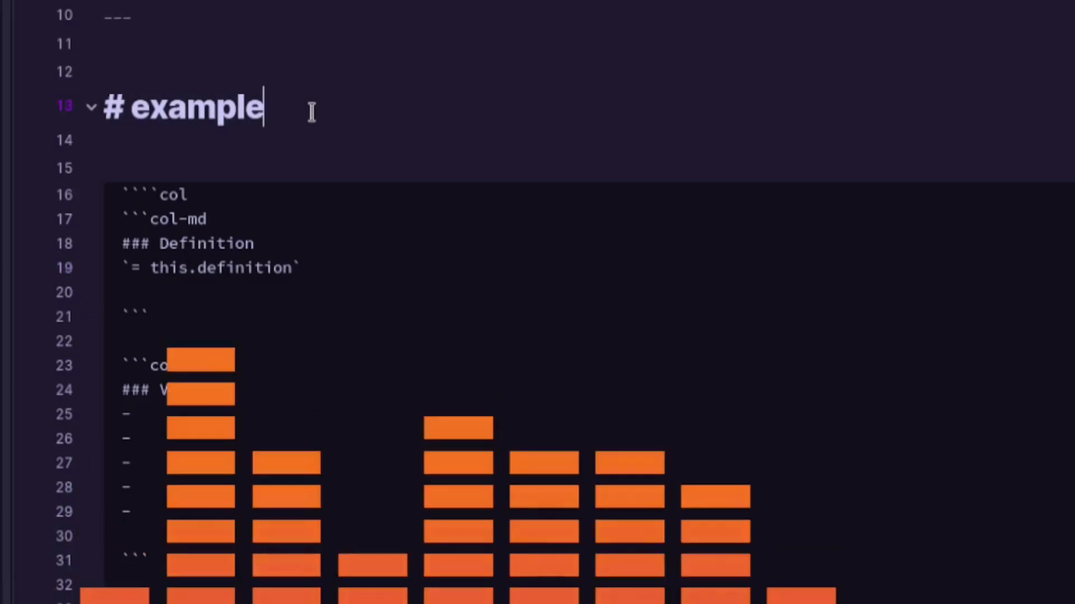
pyautogui.write('(')
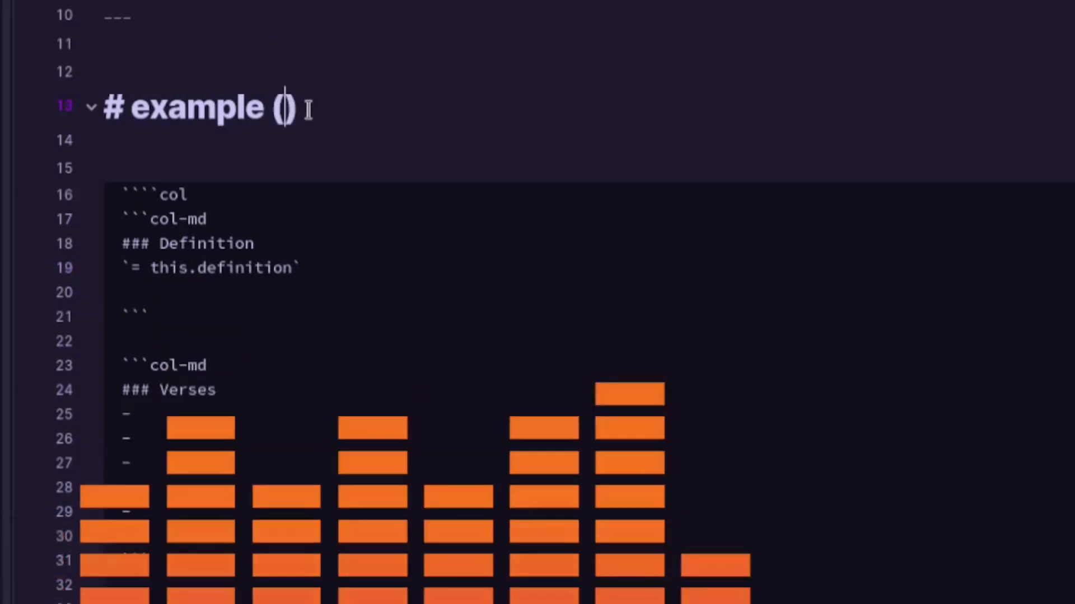
pyautogui.moveTo(305, 269); pyautogui.dragTo(121, 254)
pyautogui.hotkey('ctrl', 'c')
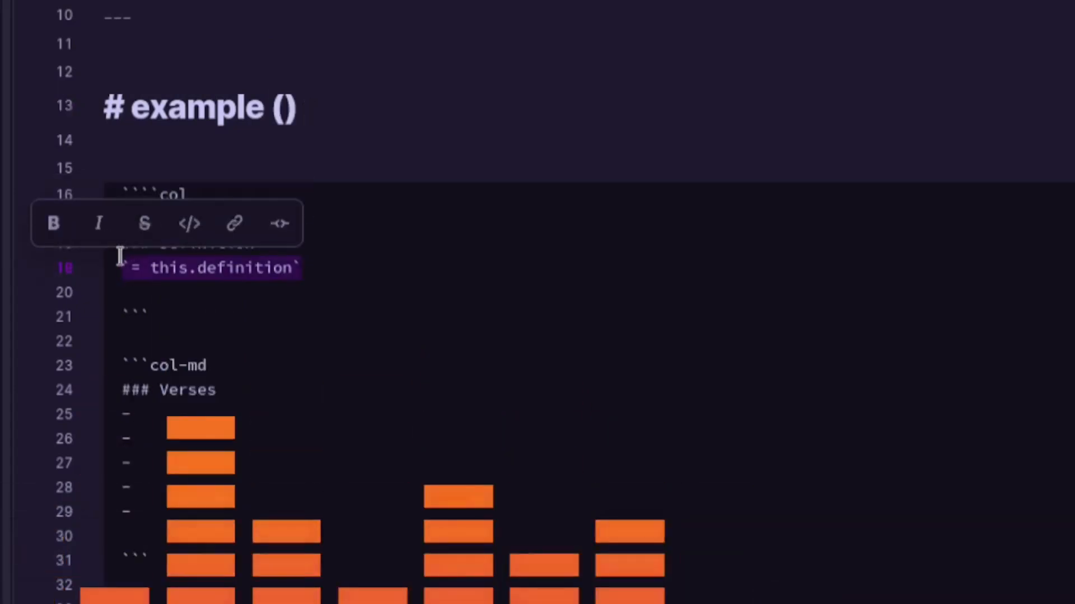
pyautogui.rightClick(286, 103)
pyautogui.click(375, 215)
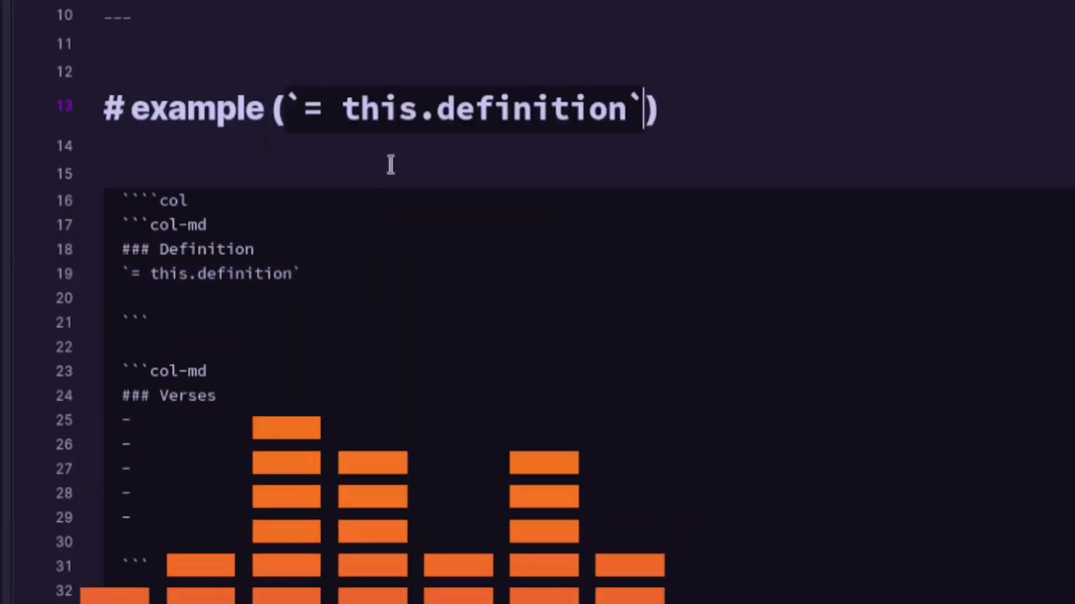
# - Change the heading's inline query to `= this.pronunciation` and show the example note in reading view
pyautogui.press('BackSpace')
pyautogui.press('BackSpace')
pyautogui.press('BackSpace')
pyautogui.press('BackSpace')
pyautogui.press('BackSpace')
pyautogui.press('BackSpace')
pyautogui.press('BackSpace')
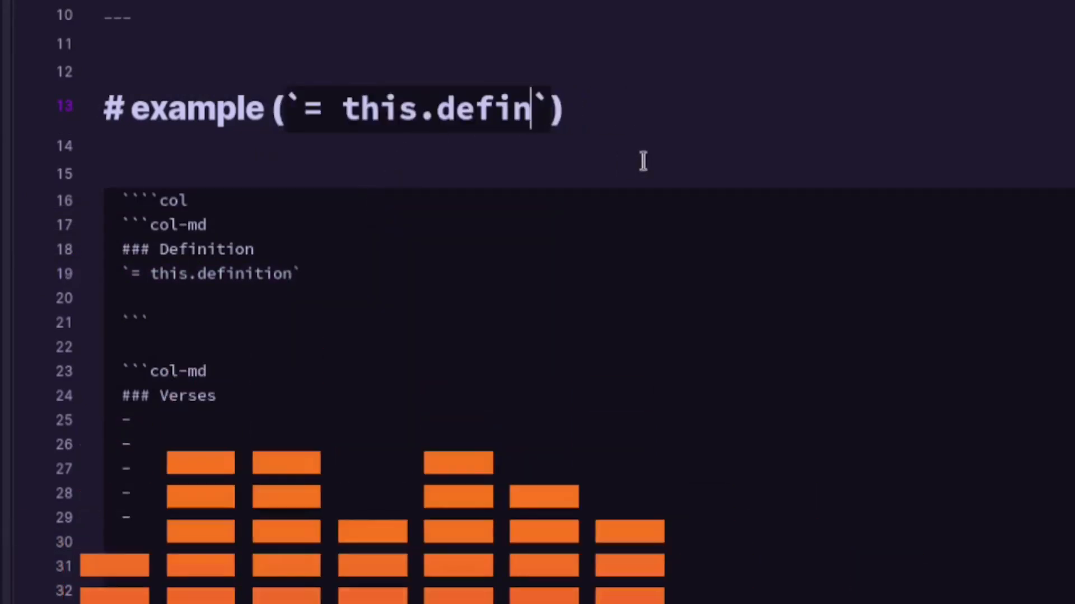
pyautogui.press('BackSpace')
pyautogui.press('BackSpace')
pyautogui.press('BackSpace')
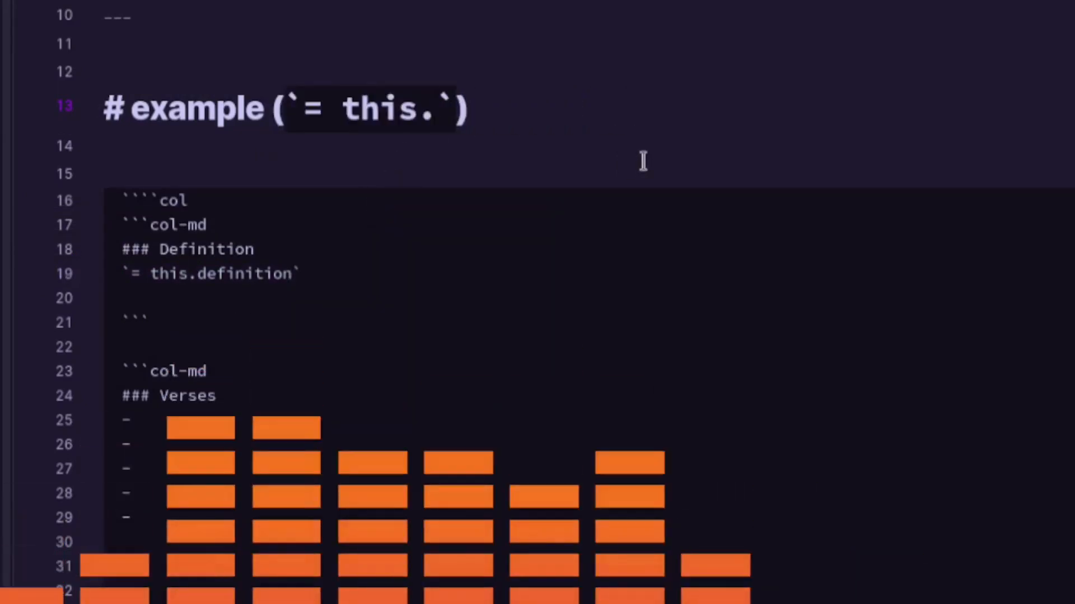
pyautogui.write('pronunciation')
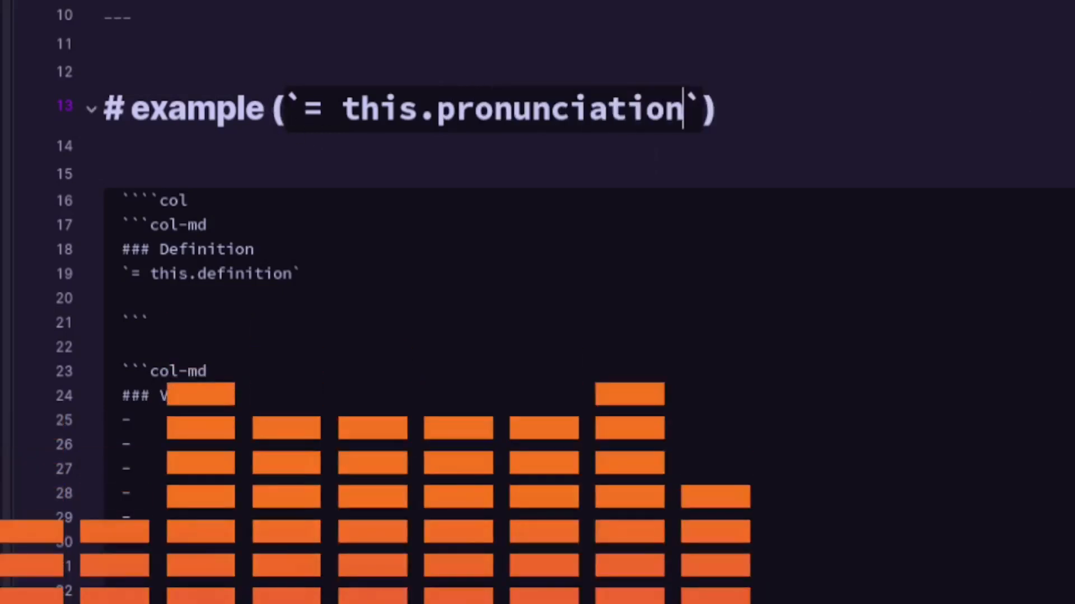
pyautogui.click(1048, 165)
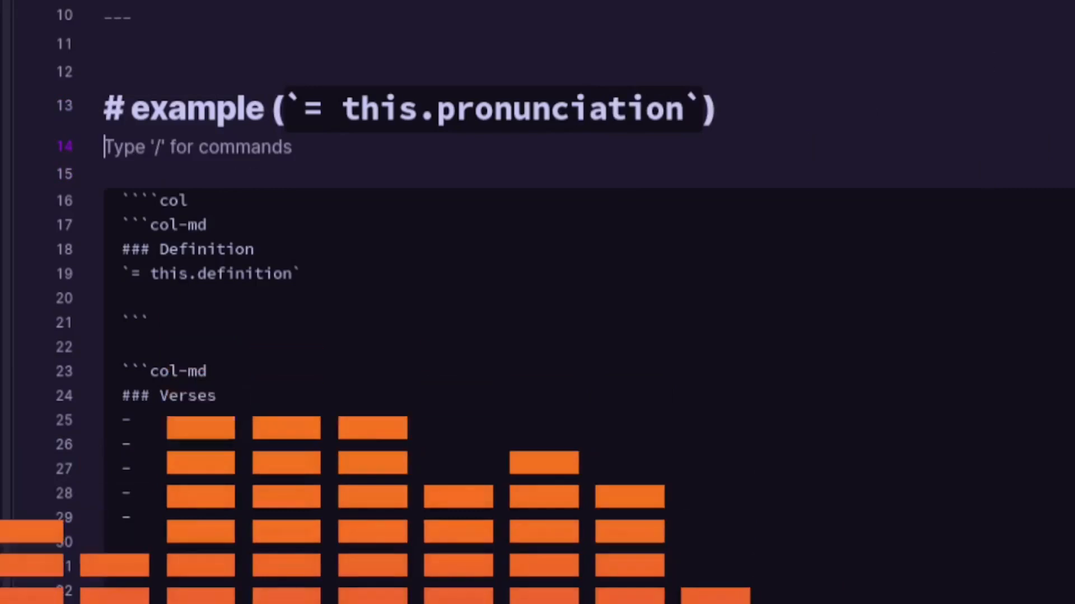
pyautogui.hotkey('ctrl', 'e')
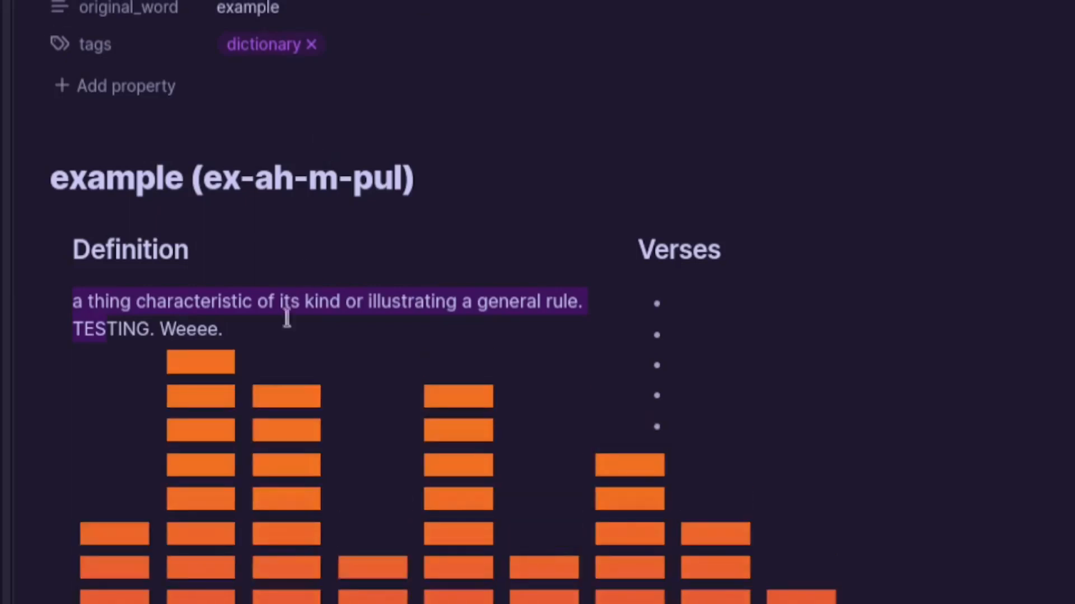
pyautogui.click(238, 338)
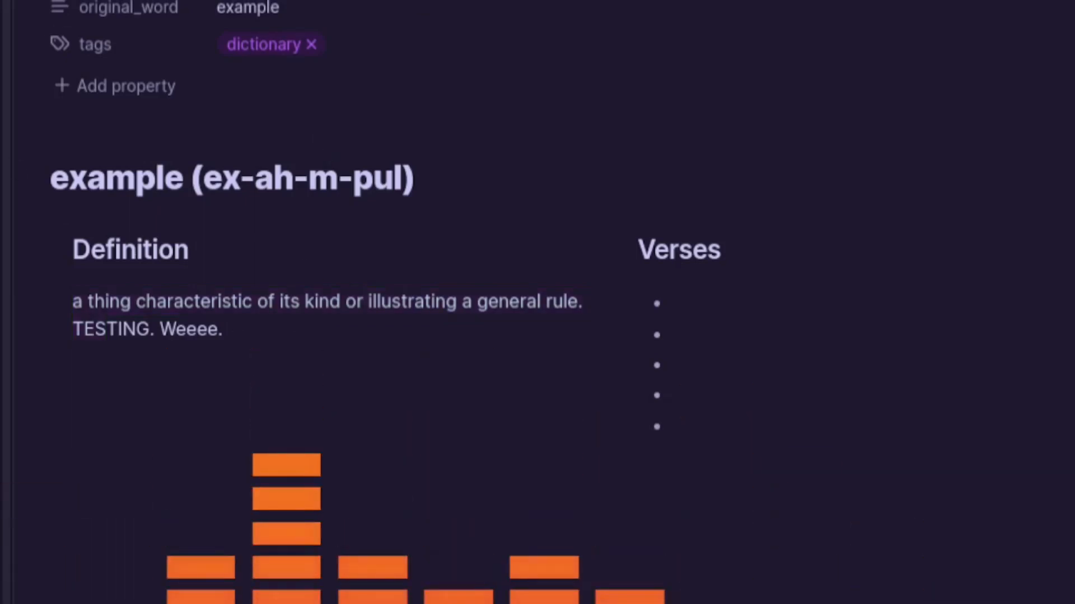